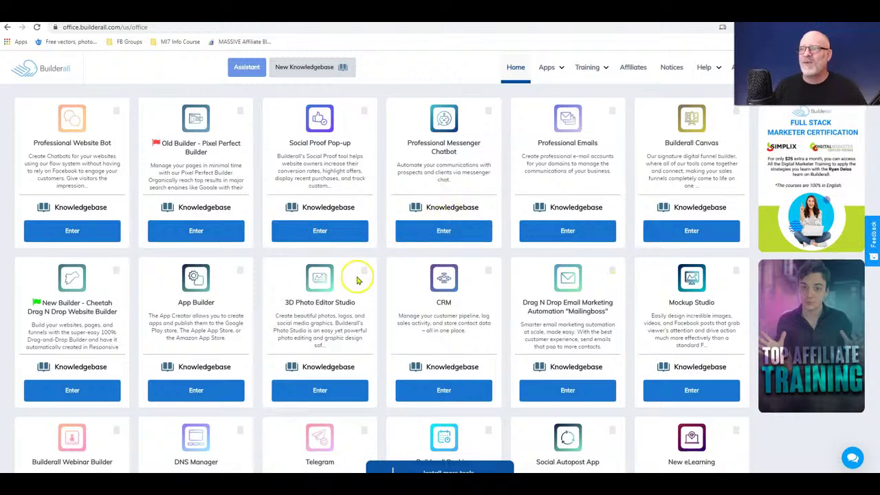
Open the Cheetah Funnel Builder from the office tools.
scroll(314, 261, down, 2)
scroll(310, 266, down, 2)
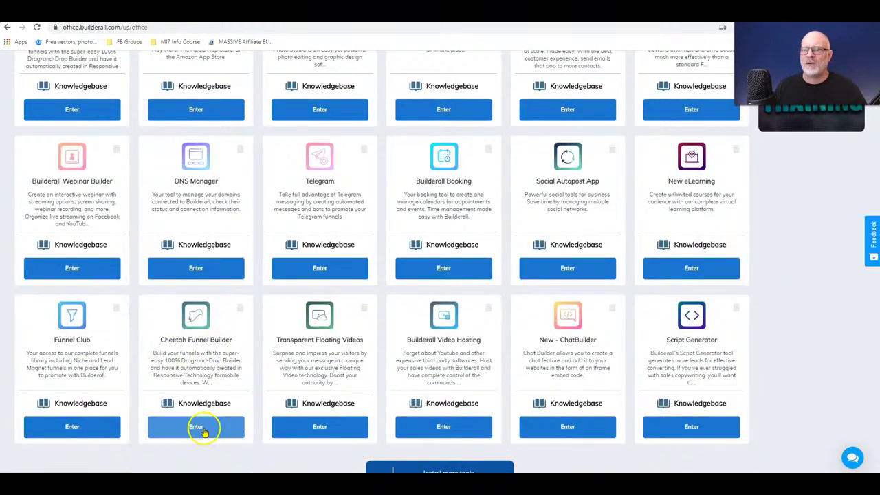
click(203, 426)
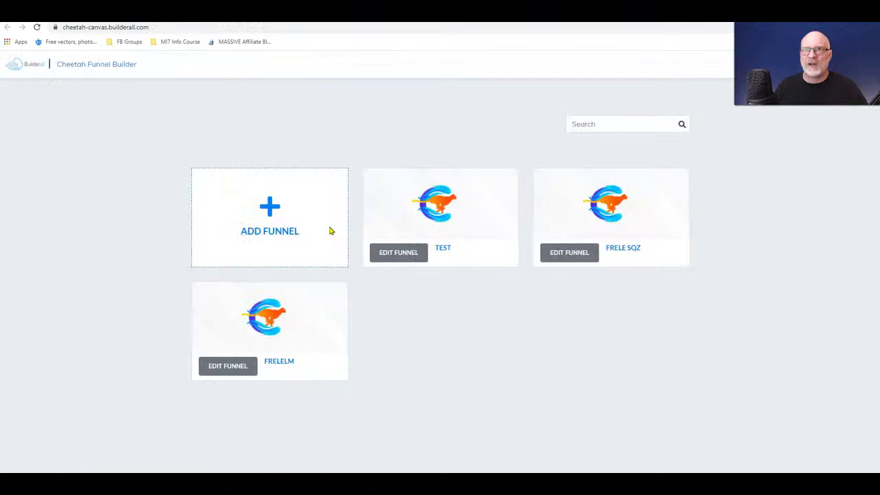
click(307, 328)
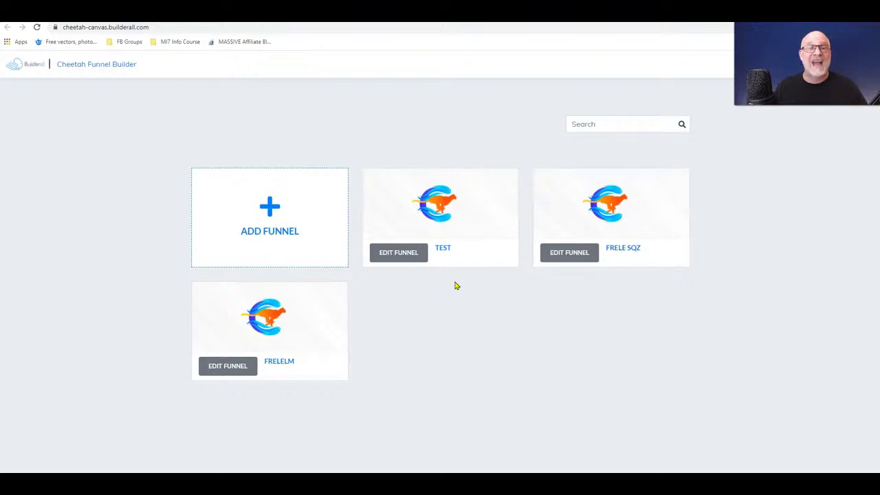
click(396, 297)
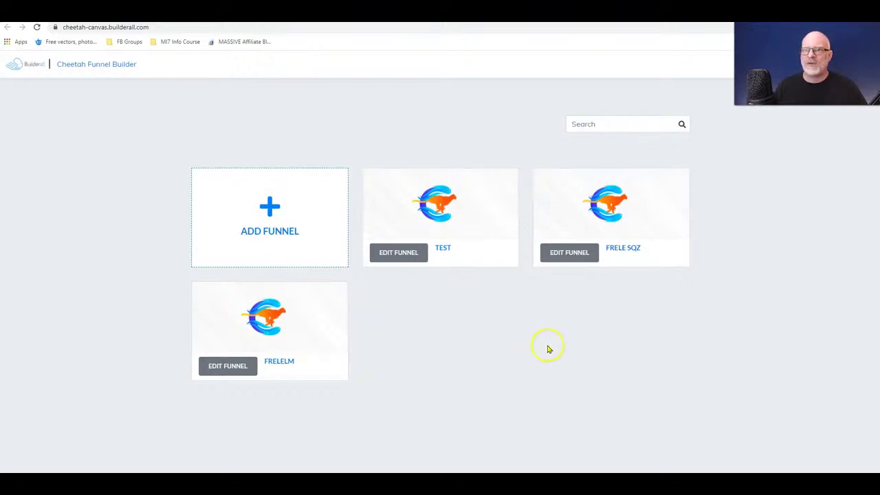
mouse_move(245, 334)
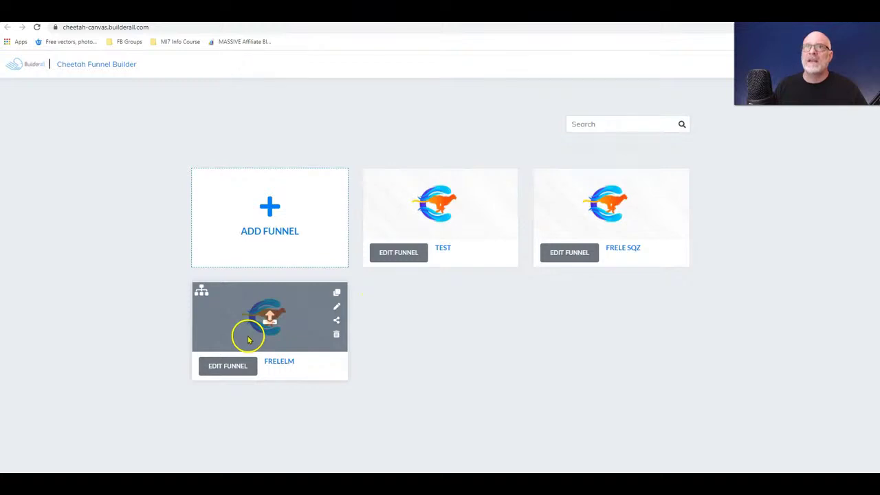
click(225, 368)
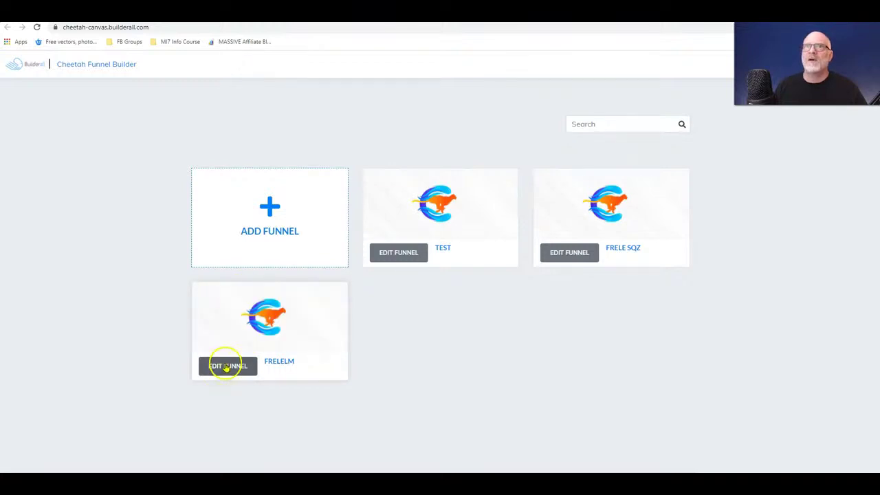
Create a new funnel titled "dbdt" with the Course Funnel theme.
click(270, 210)
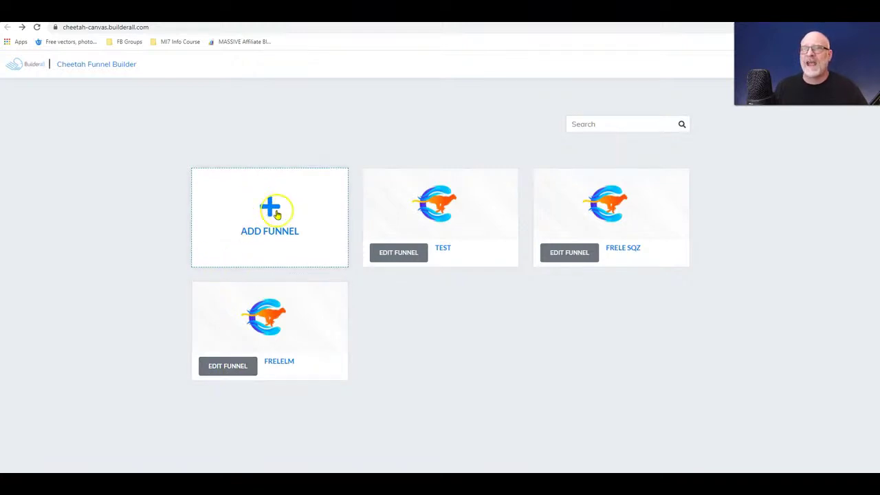
click(276, 215)
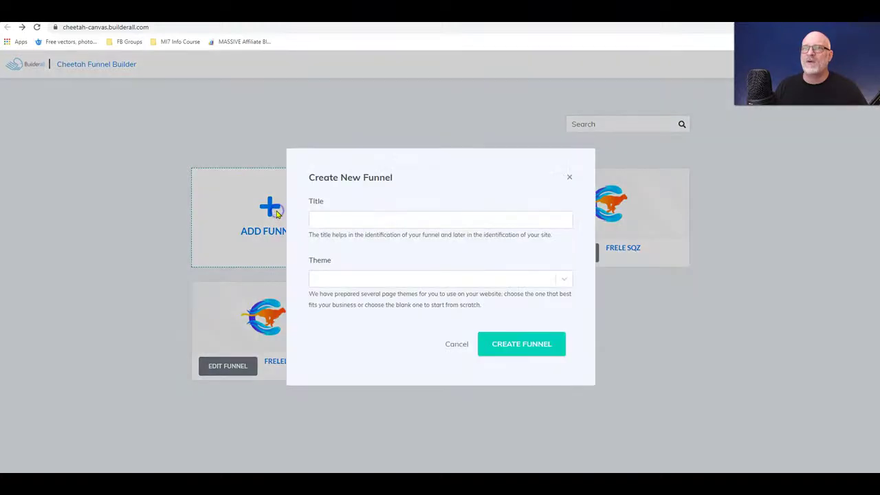
click(351, 215)
text(dbdt)
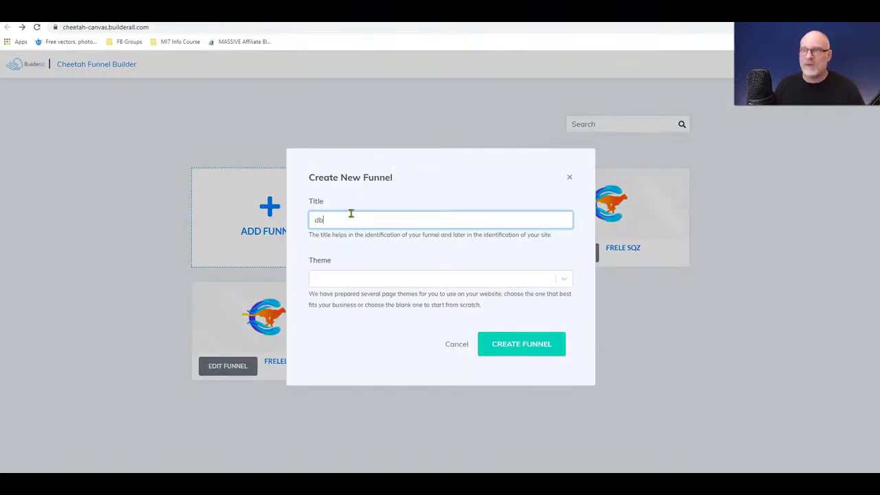
click(560, 279)
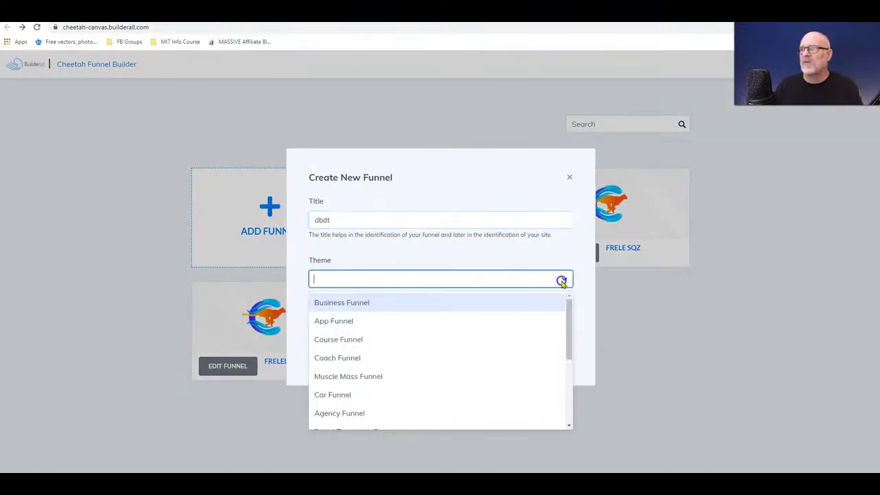
click(418, 344)
click(486, 352)
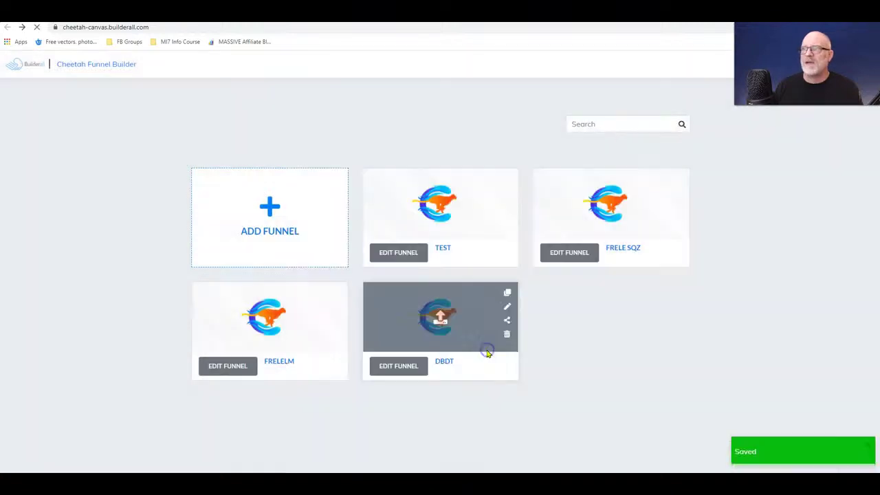
Open the new dbdt funnel and add a Lead Magnet Page from the Lead Capture elements.
click(459, 290)
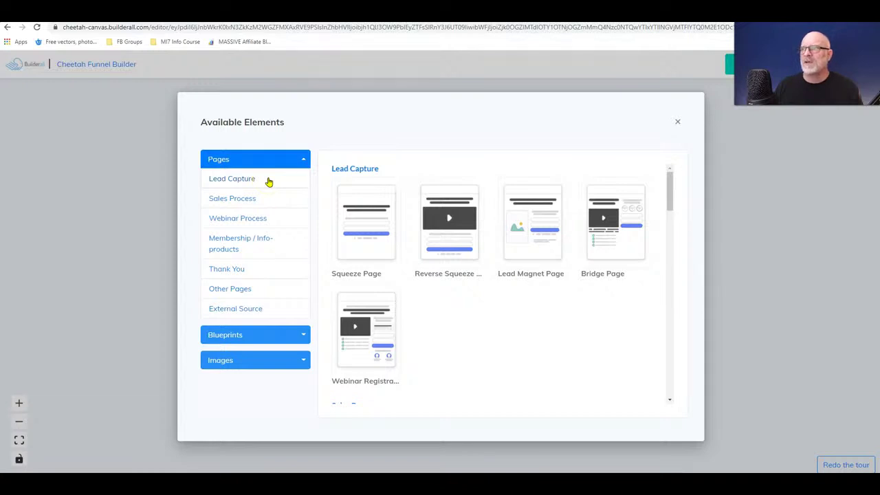
mouse_move(547, 267)
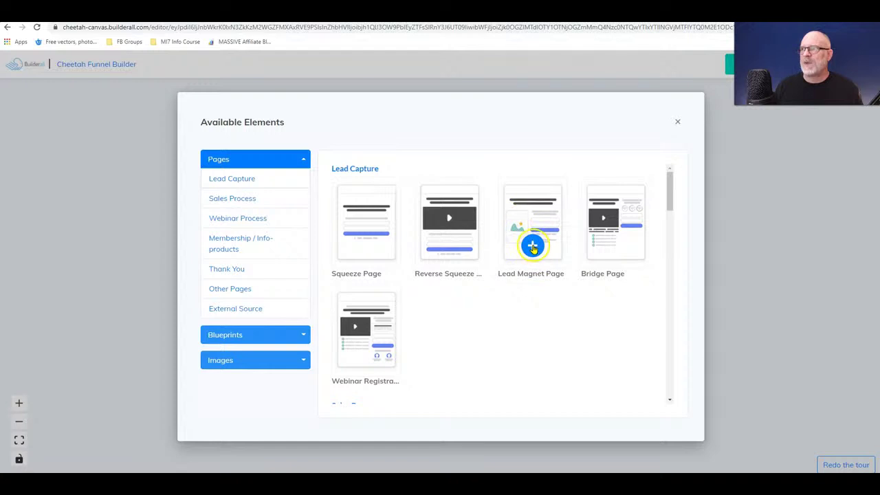
click(532, 246)
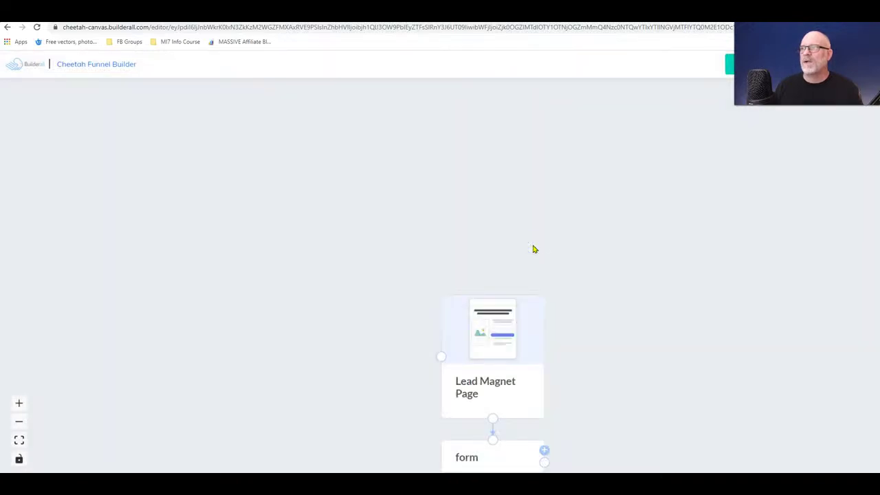
scroll(563, 397, down, 2)
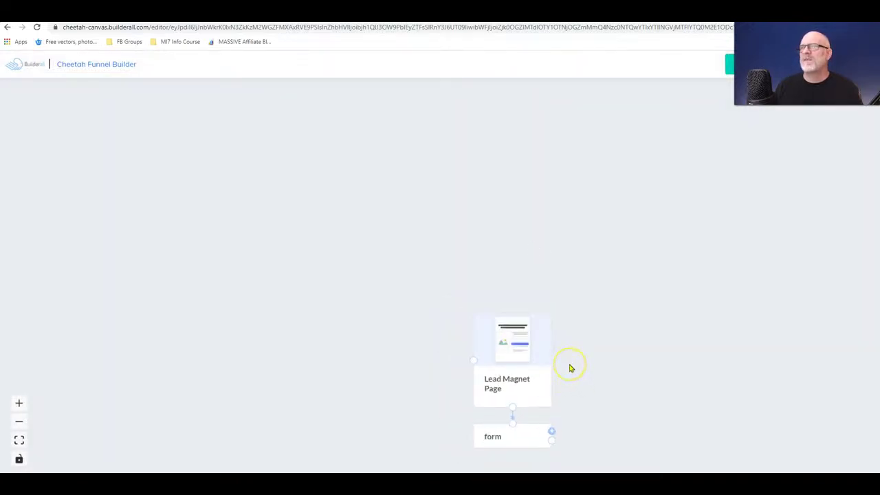
scroll(569, 368, up, 1)
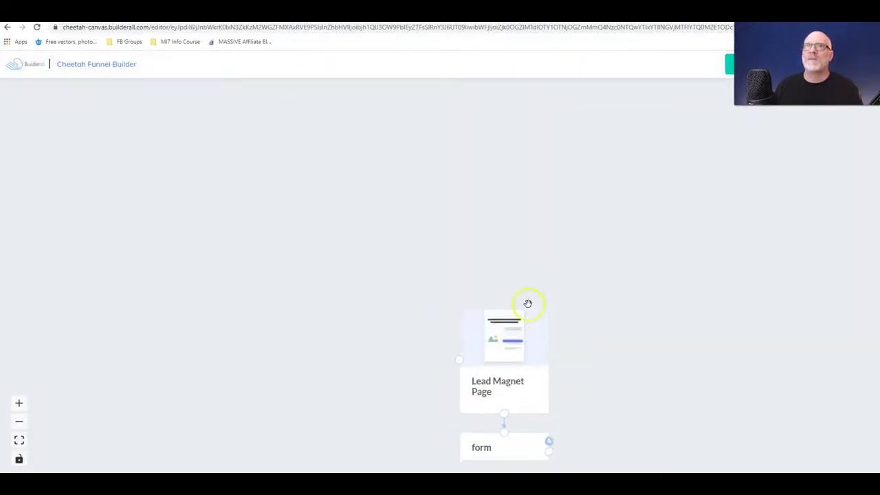
Return to the funnel overview and delete the dbdt funnel.
click(9, 29)
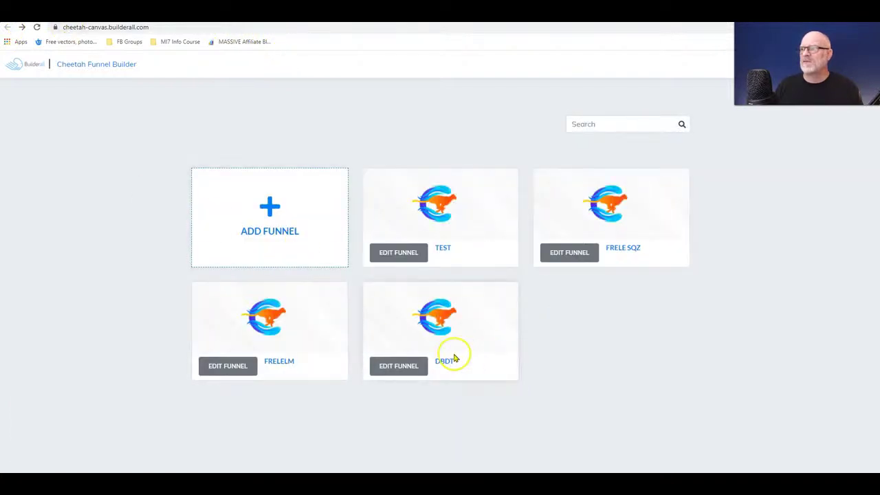
mouse_move(439, 354)
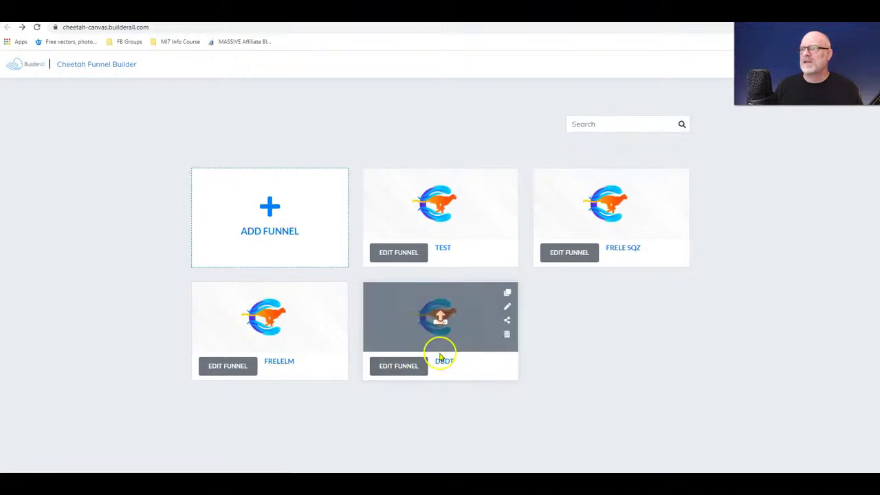
click(506, 335)
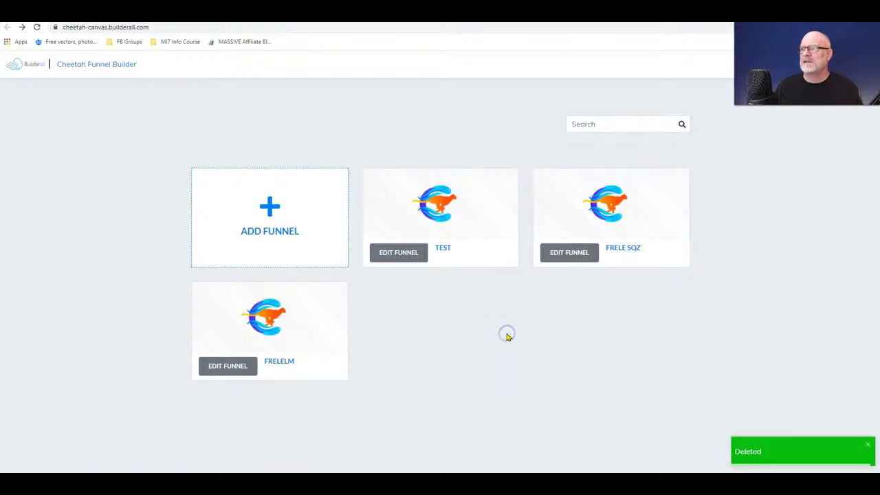
Open the FRELELM funnel and choose the Florida Real Estate list in the form element's settings.
click(234, 370)
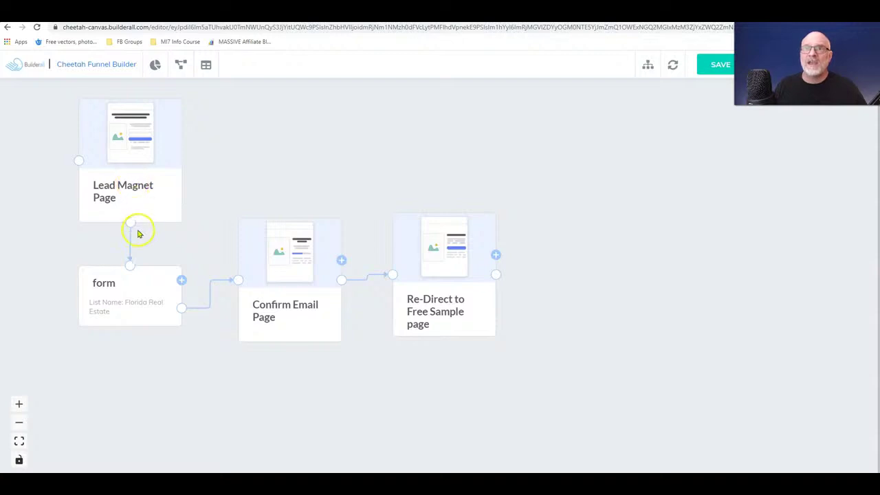
click(124, 301)
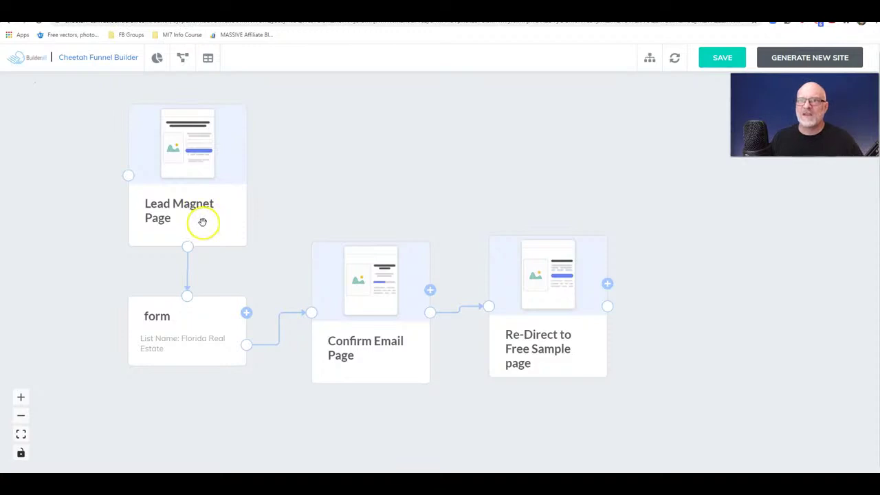
click(193, 330)
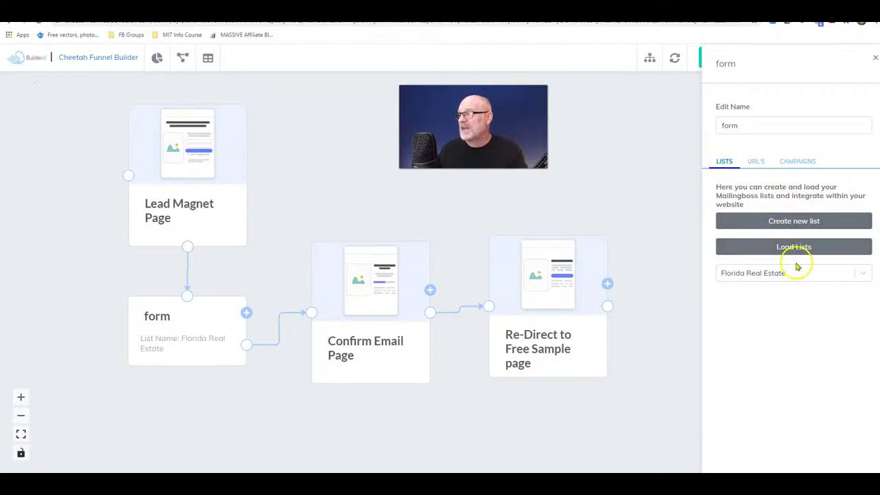
click(864, 275)
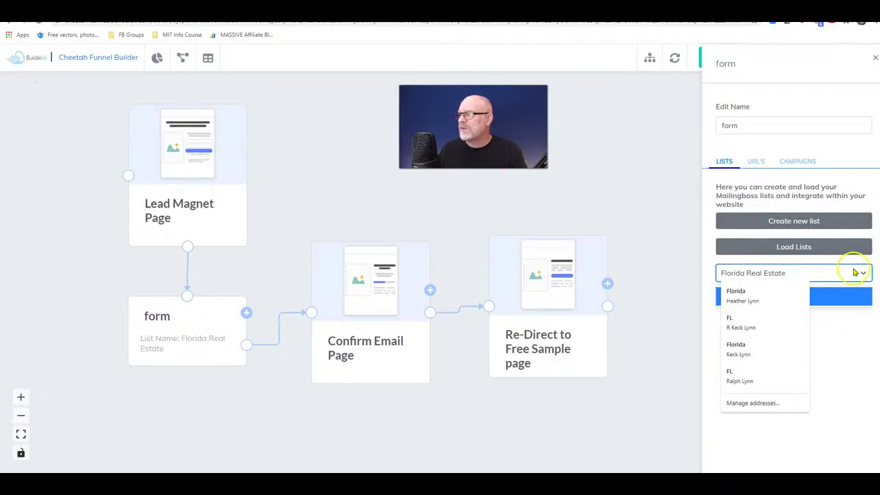
click(843, 294)
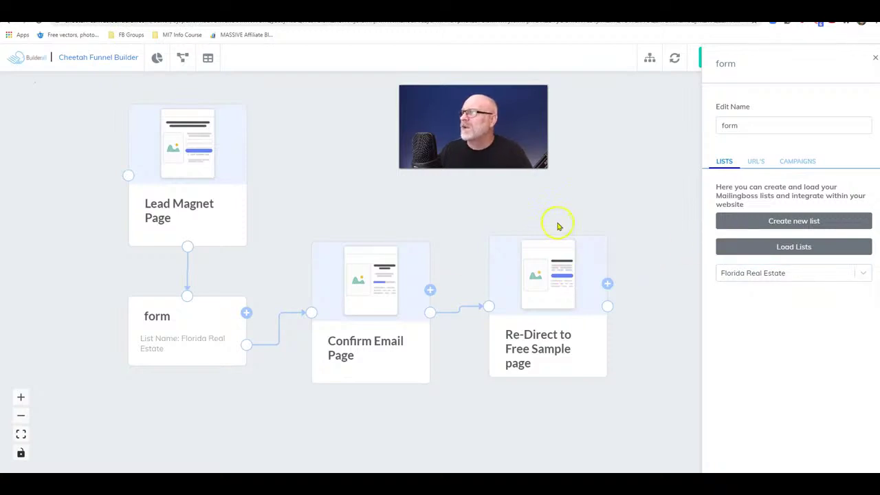
Set the form's pending registration URL to Confirm Email Page and its sign up confirmation URL to Re-Direct to Free Sample page.
click(756, 162)
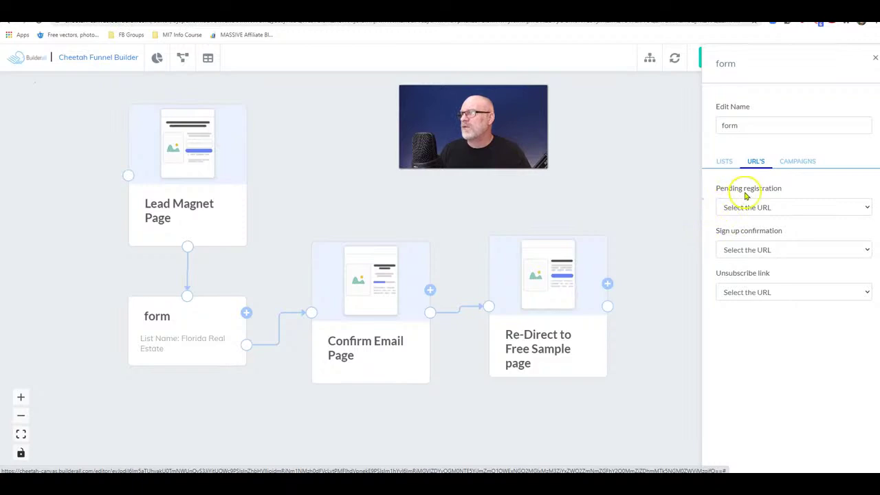
click(858, 206)
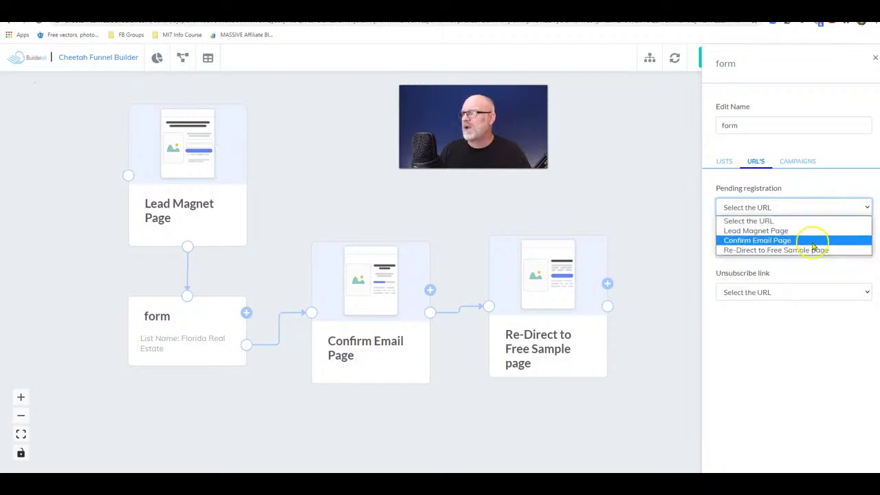
click(788, 240)
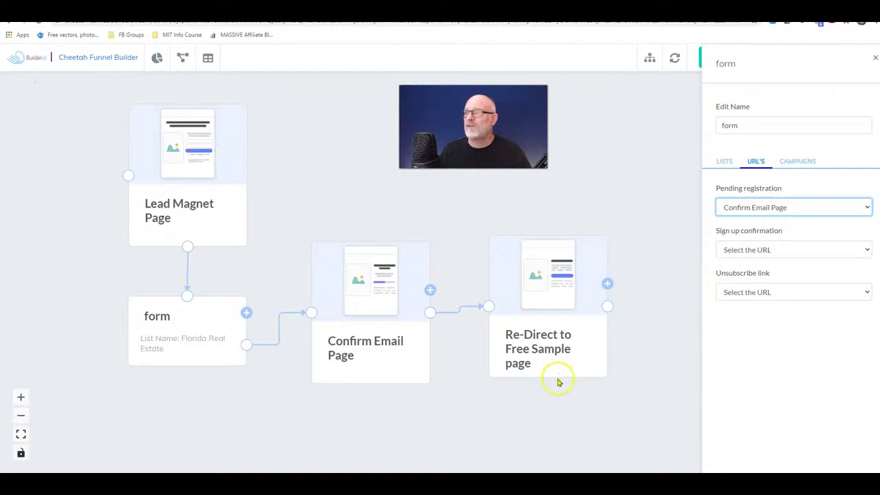
click(859, 251)
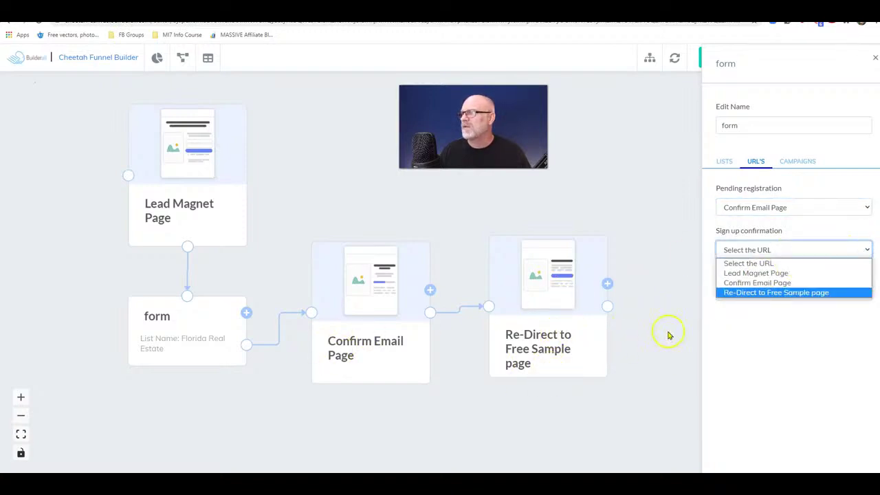
click(736, 292)
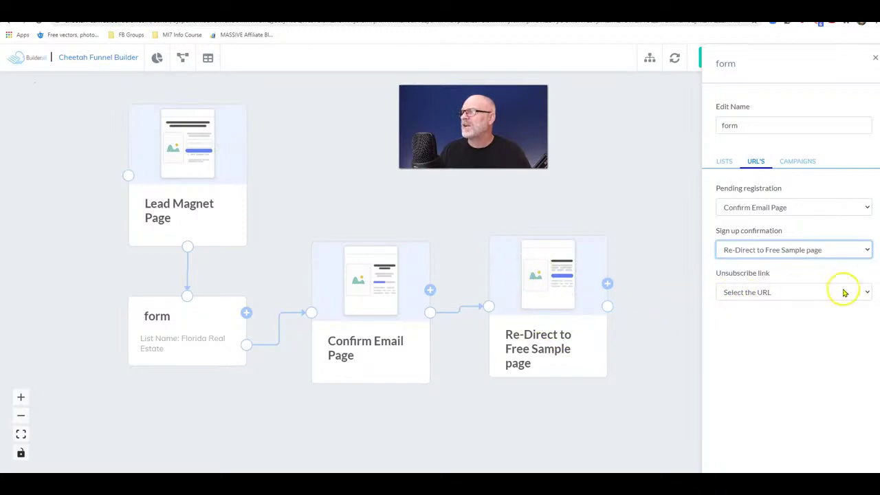
click(863, 292)
click(866, 293)
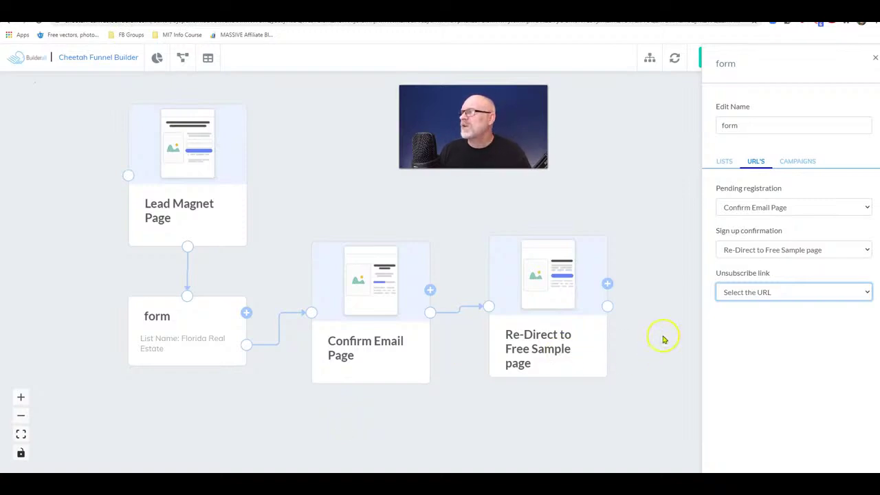
Start a new campaign for the form, name it free sample LM and send it to Future Users.
click(795, 162)
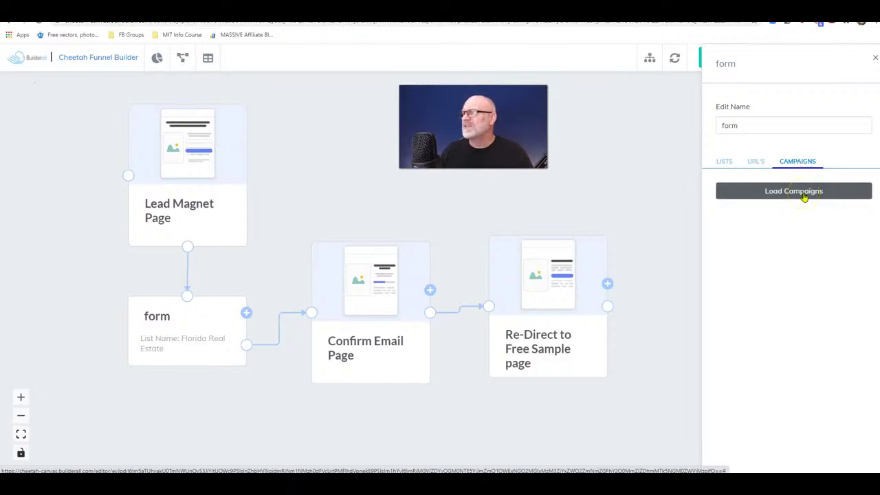
click(803, 195)
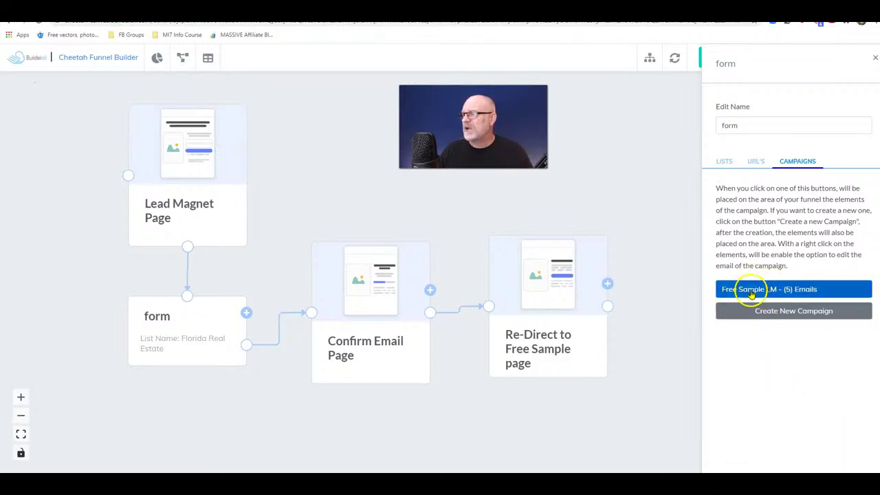
click(764, 316)
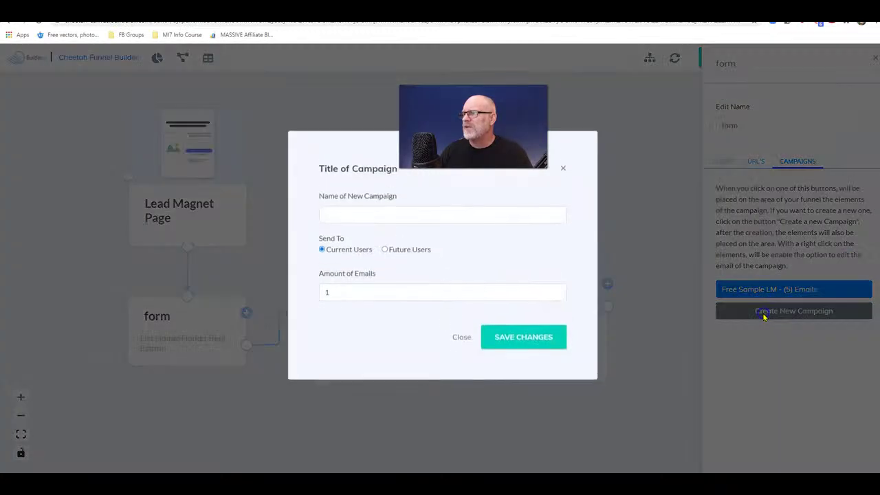
click(380, 220)
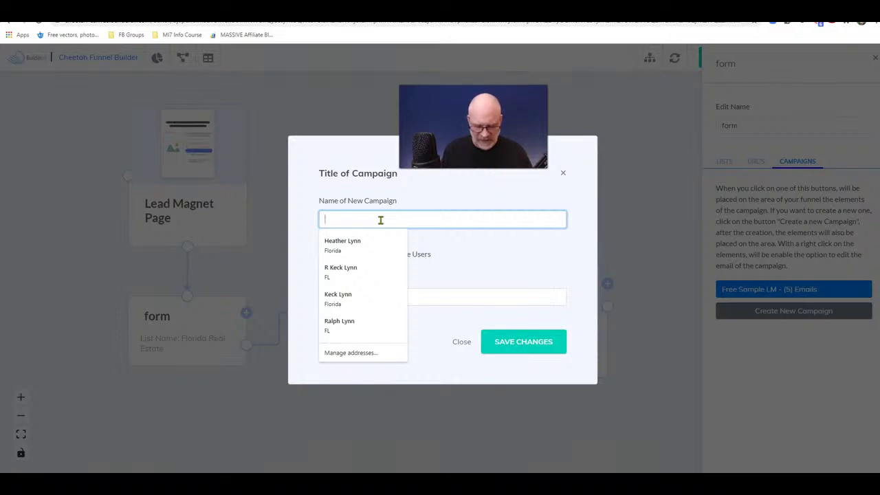
text(free sample LM)
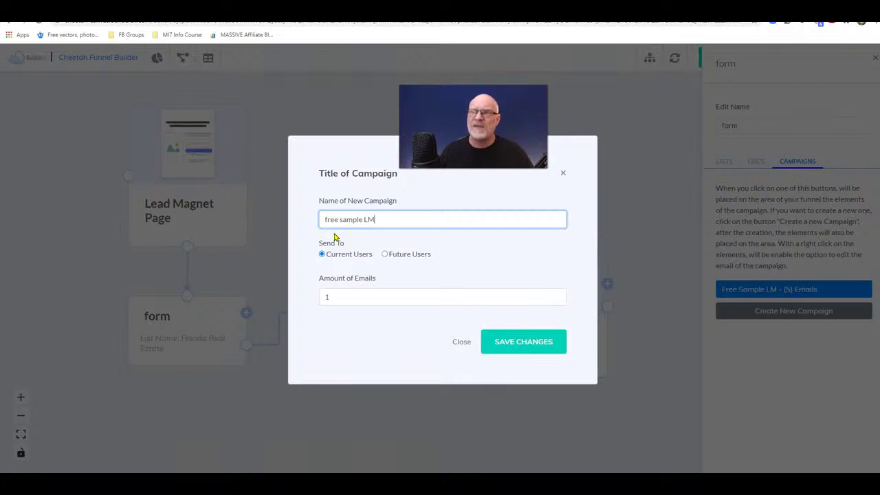
click(331, 258)
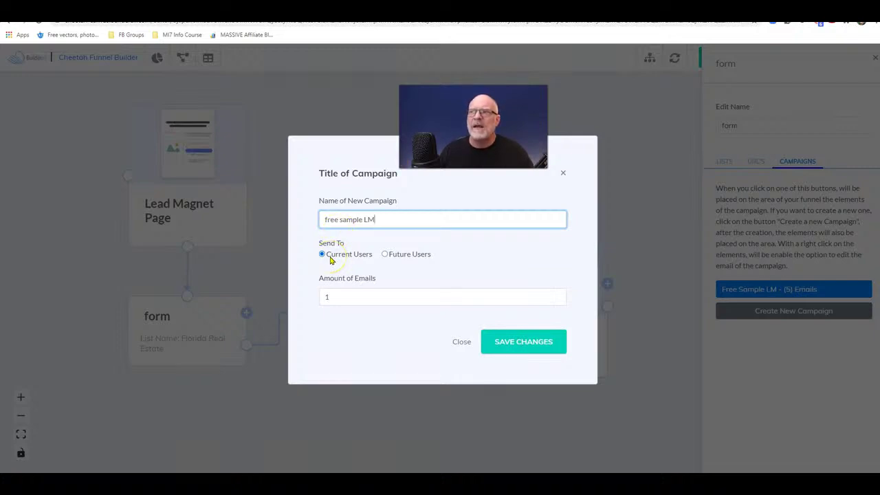
click(385, 255)
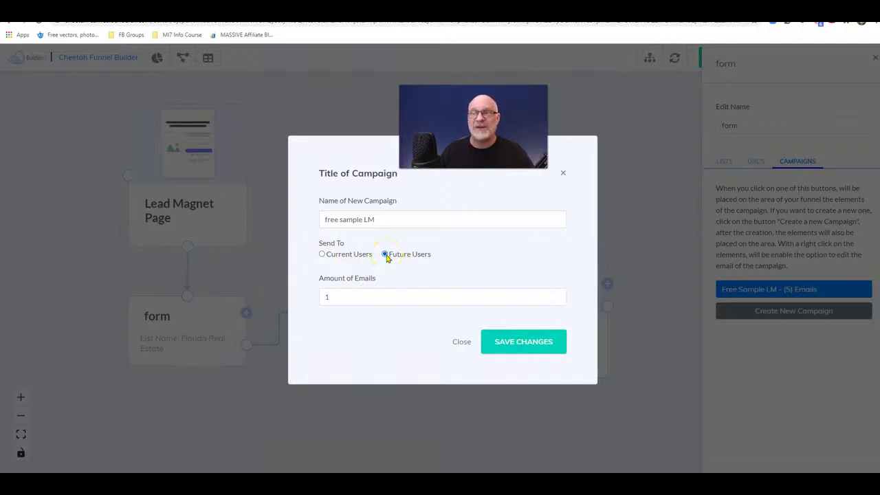
Set the new campaign's amount of emails to 5 and save it to the funnel.
click(559, 300)
click(559, 294)
click(559, 293)
click(559, 294)
click(560, 293)
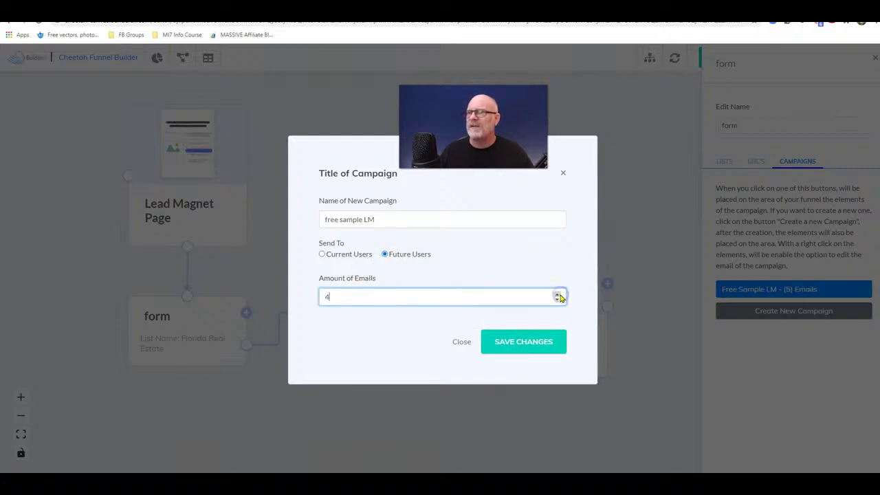
click(559, 294)
click(526, 343)
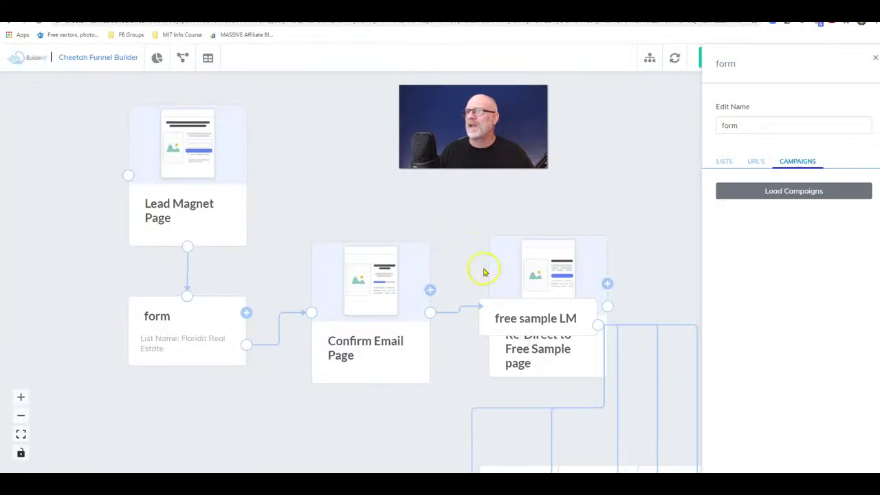
Move the free sample LM campaign element beneath the form and spread its five email elements apart below the funnel pages.
click(874, 57)
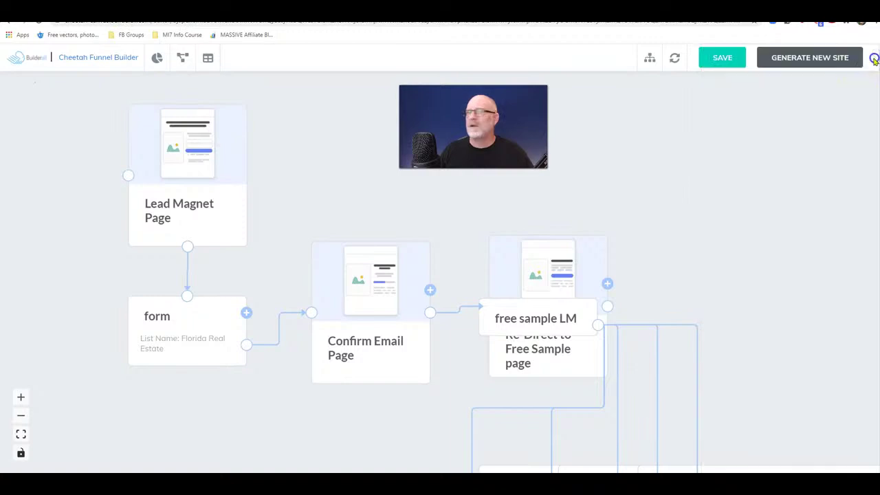
click(21, 415)
click(22, 417)
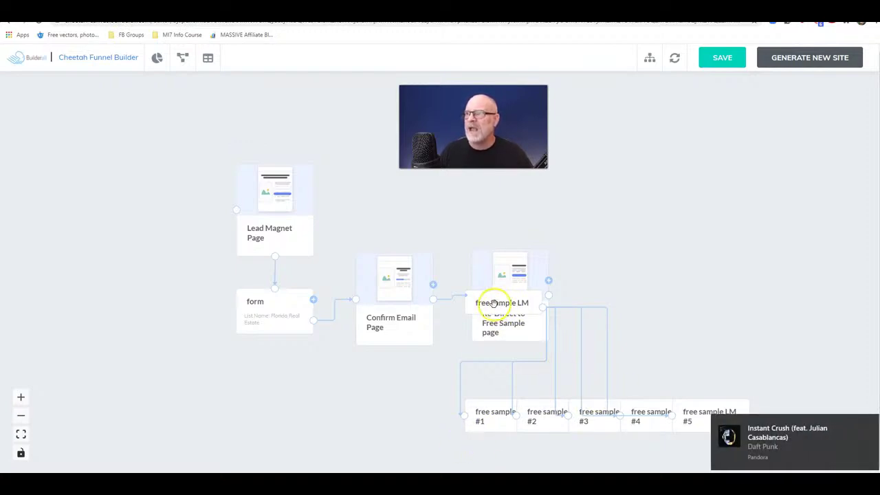
drag(493, 303, 257, 373)
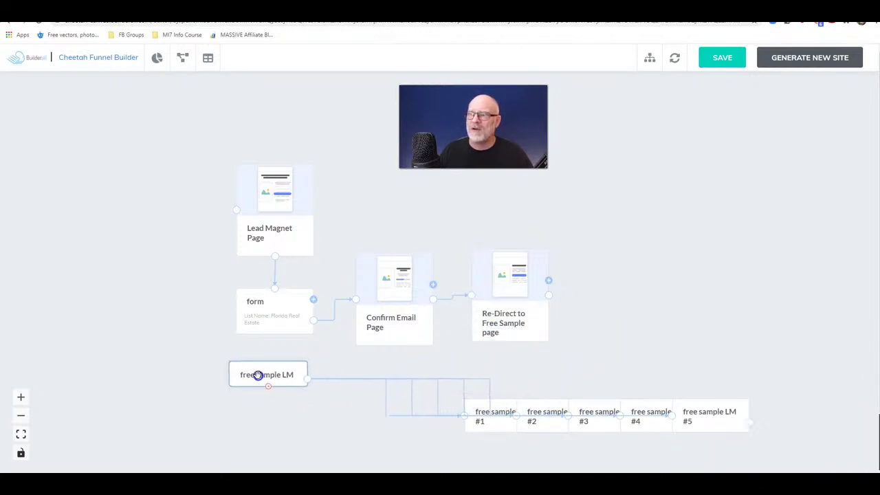
drag(501, 428, 301, 456)
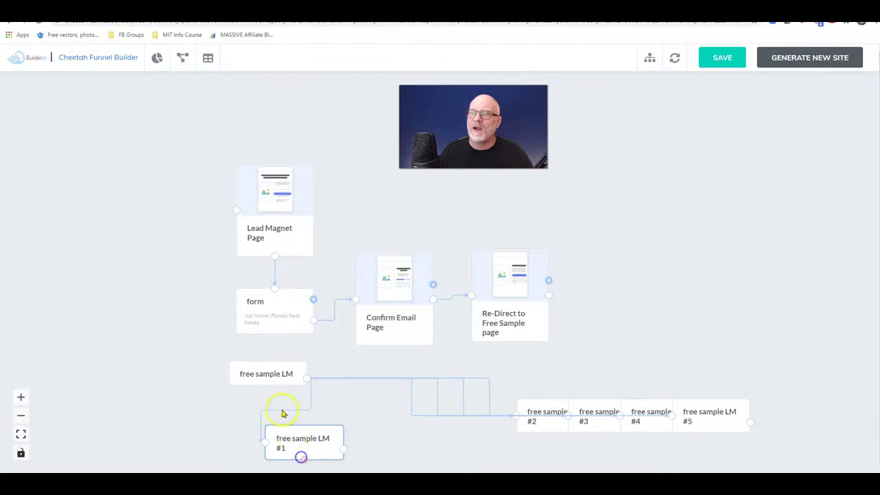
drag(255, 373, 256, 352)
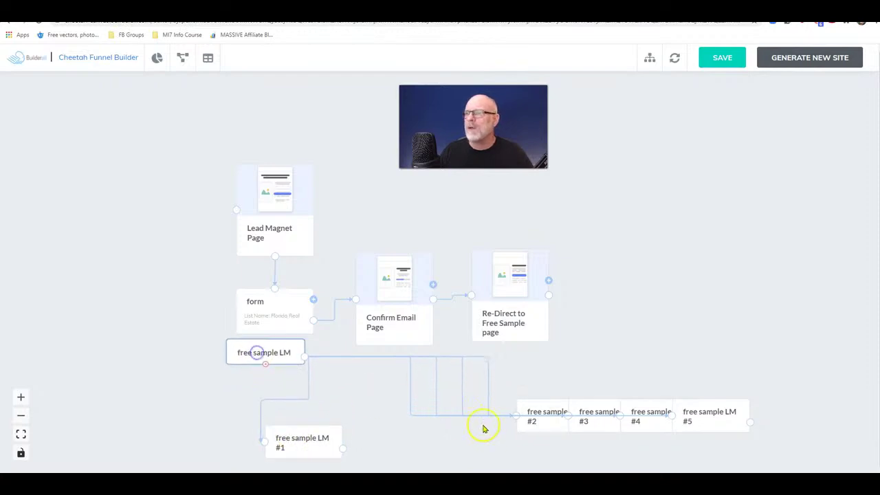
drag(531, 420, 410, 449)
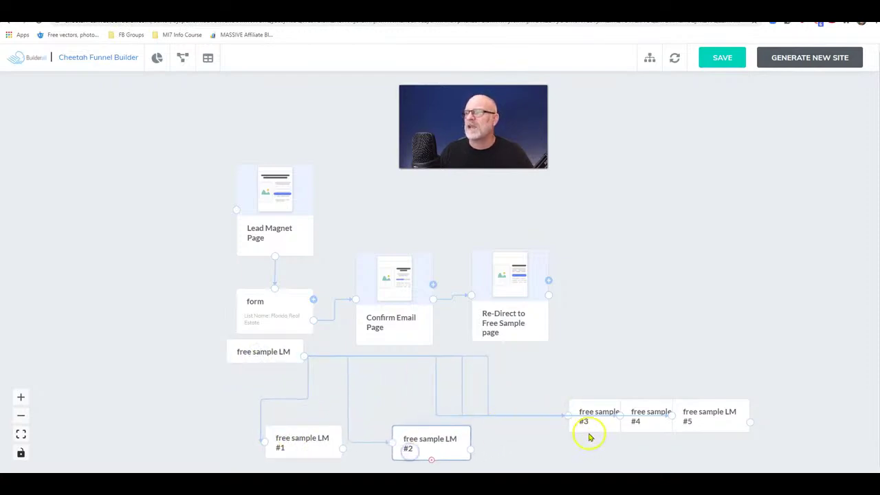
drag(589, 432, 548, 444)
drag(637, 424, 643, 433)
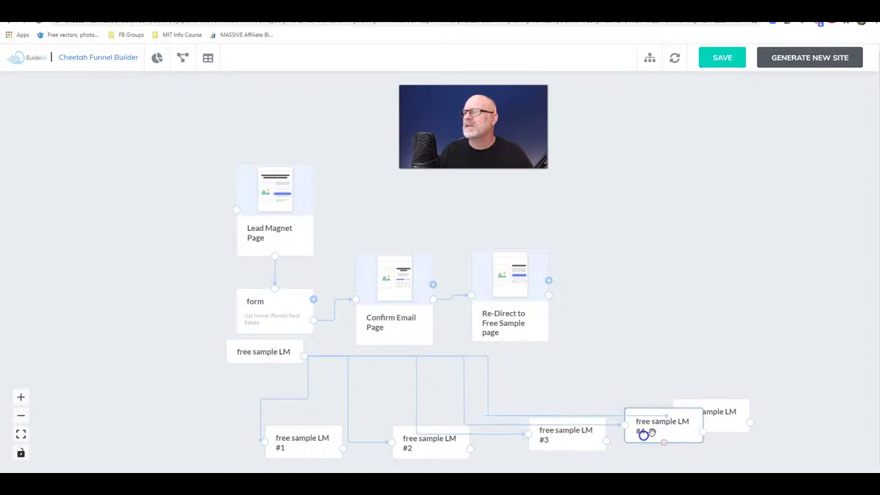
drag(711, 414, 716, 378)
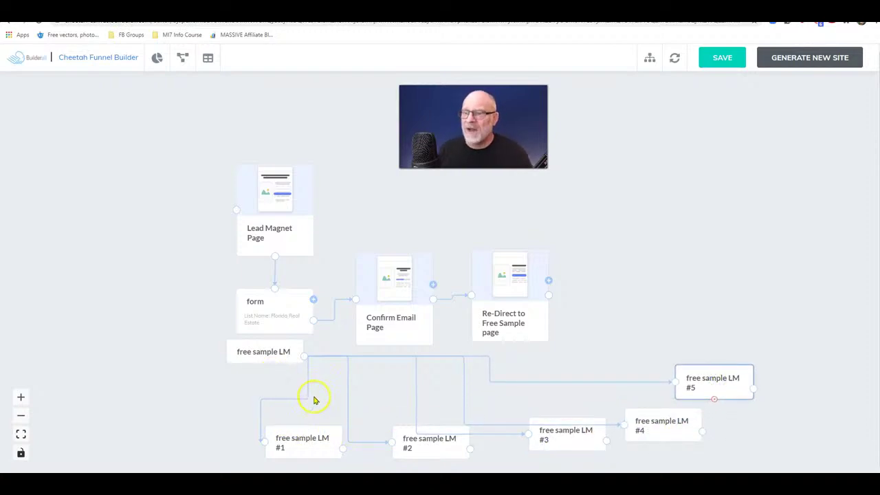
Add email opening and no email opening automations to free sample LM #1 and place both new elements below the email row.
click(314, 446)
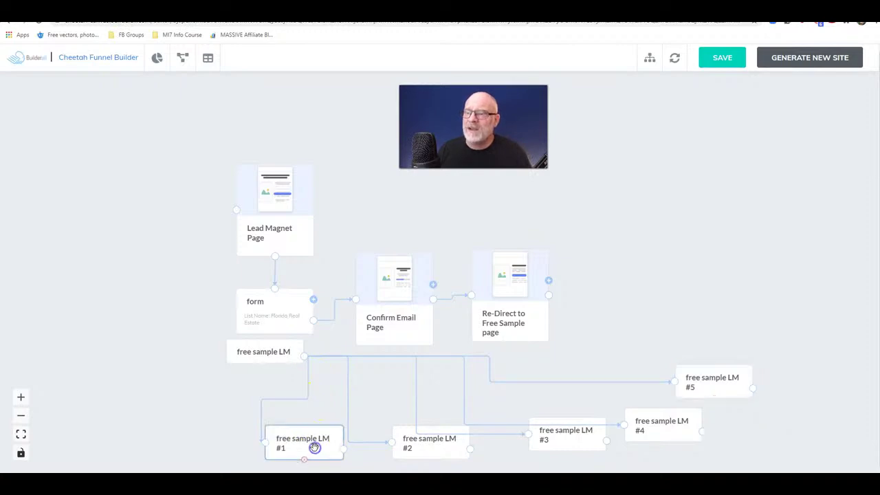
click(314, 447)
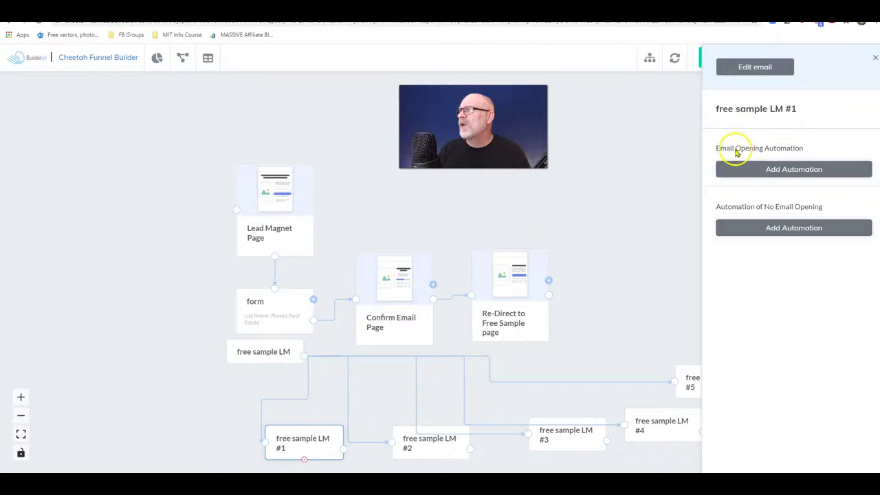
click(786, 170)
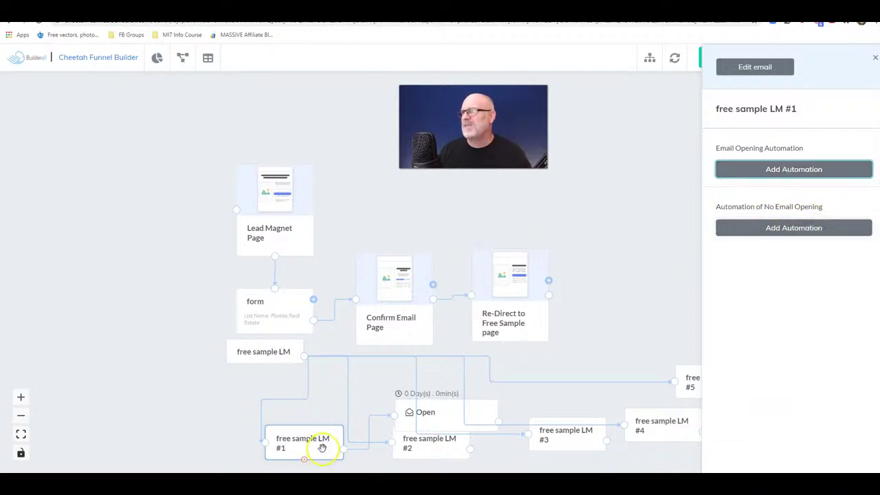
drag(185, 318, 62, 230)
drag(281, 330, 163, 456)
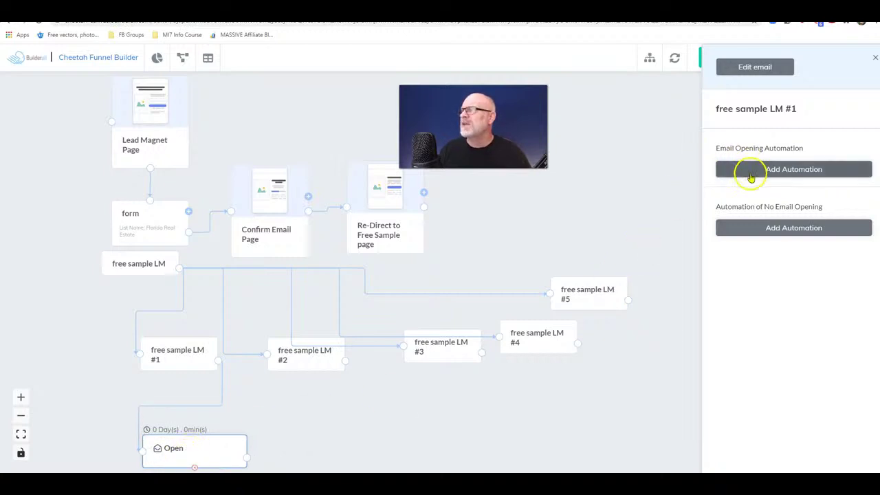
click(753, 228)
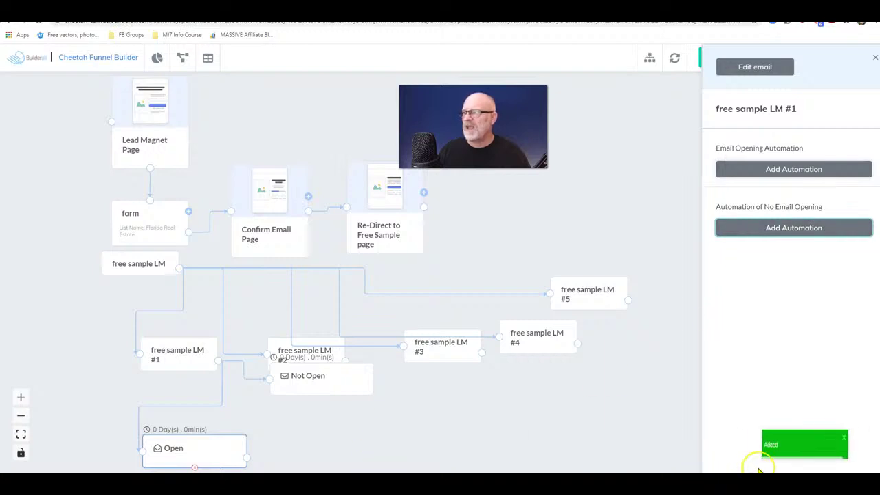
drag(350, 389, 346, 437)
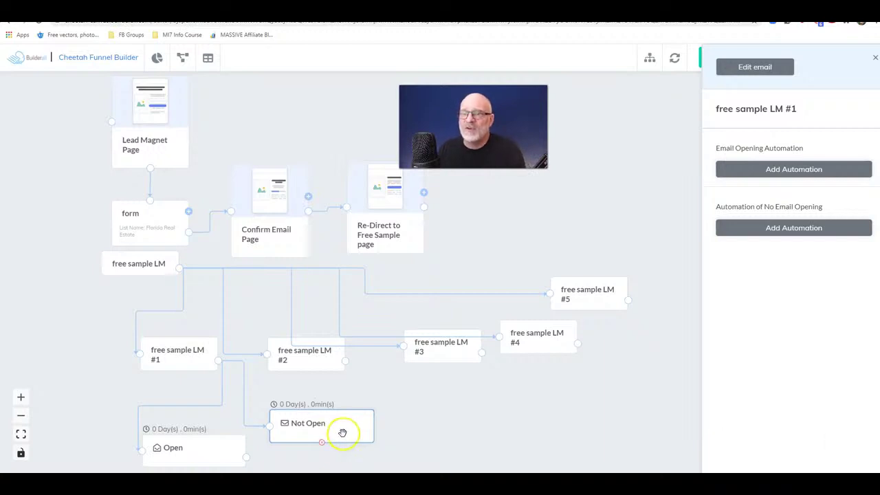
Set the Not Open automation's delay to 1 day and look through its action types.
click(340, 428)
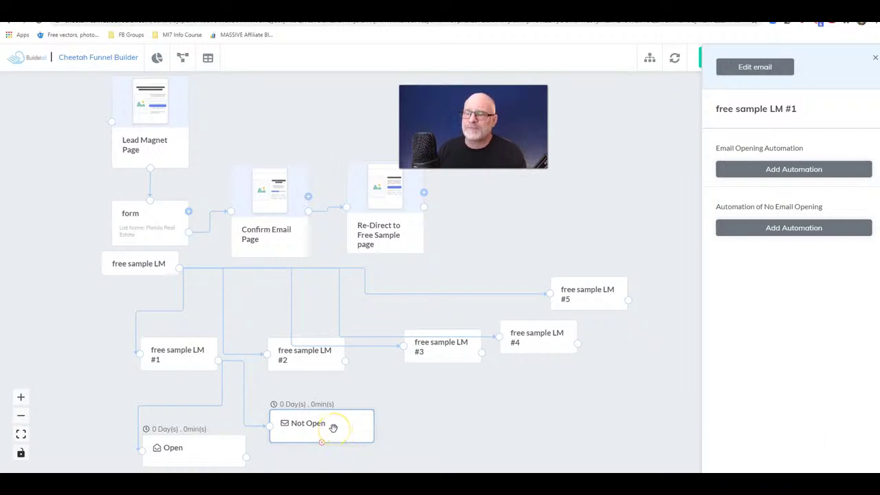
click(332, 427)
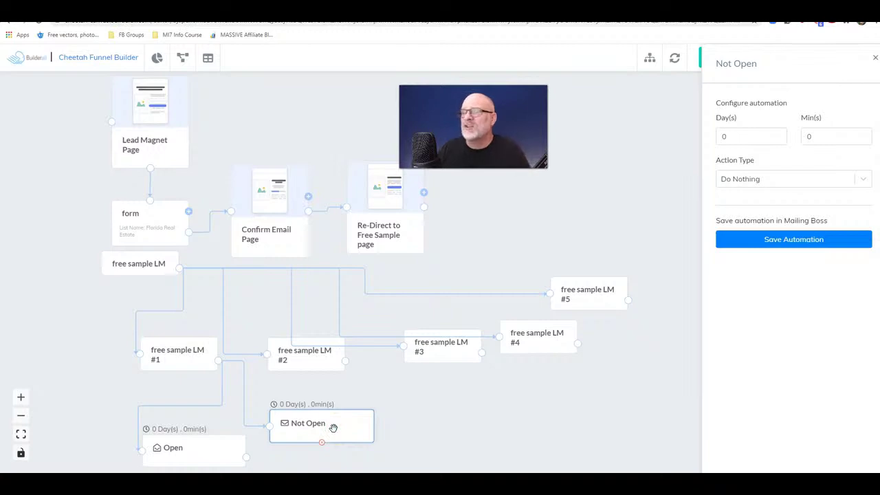
click(739, 131)
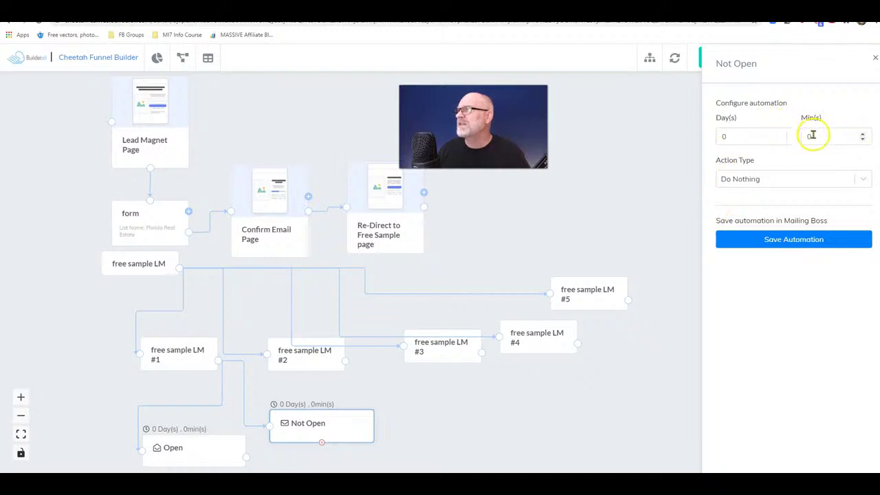
click(778, 134)
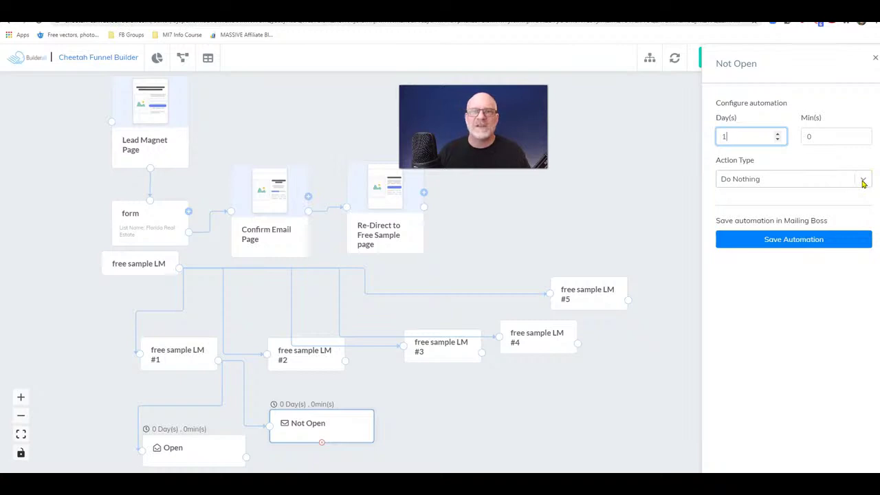
click(863, 180)
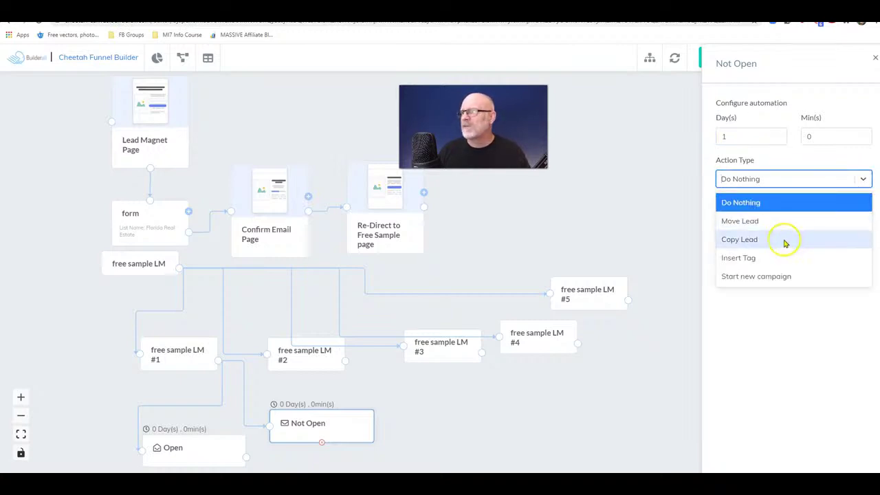
click(777, 279)
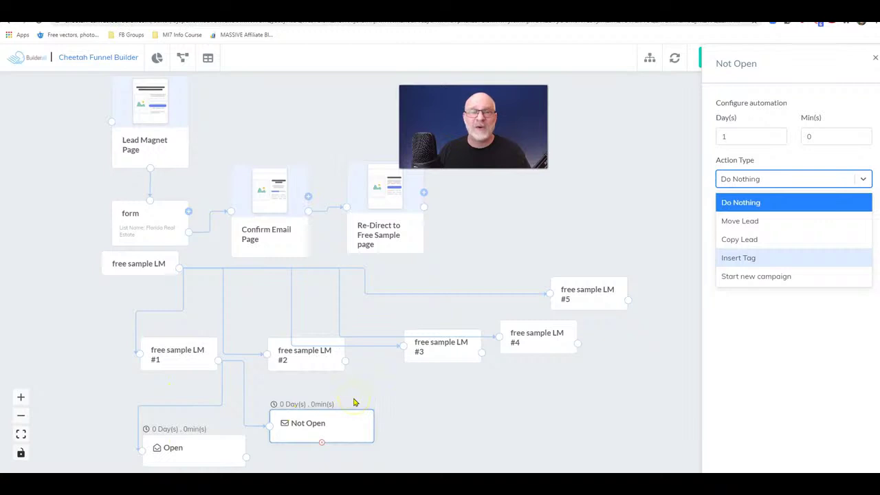
click(192, 354)
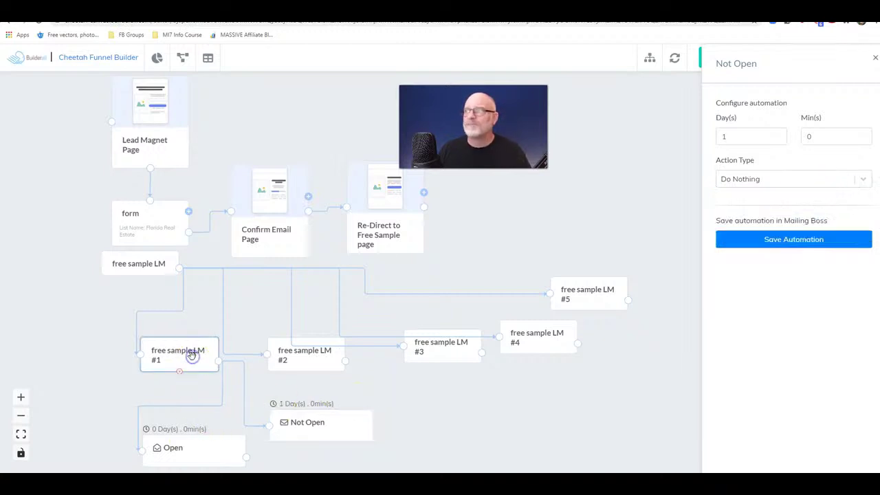
click(875, 57)
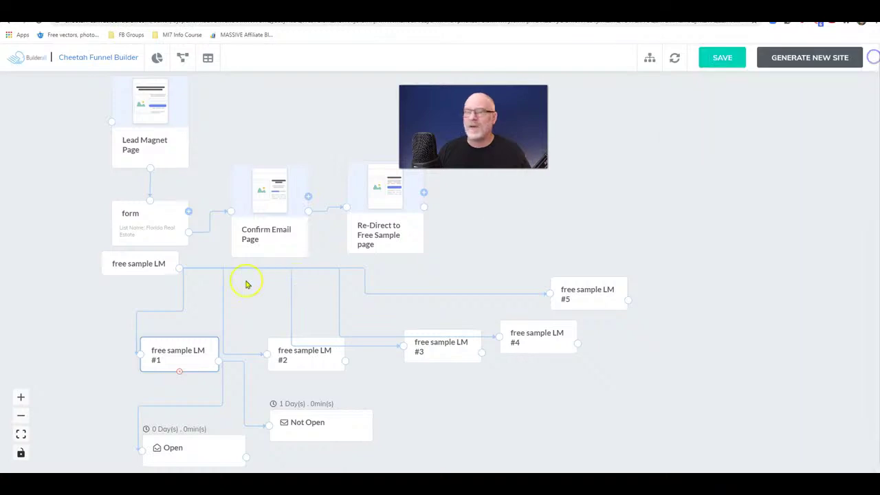
Open the free sample LM #1 email for editing and delete the placeholder text from its body.
click(187, 357)
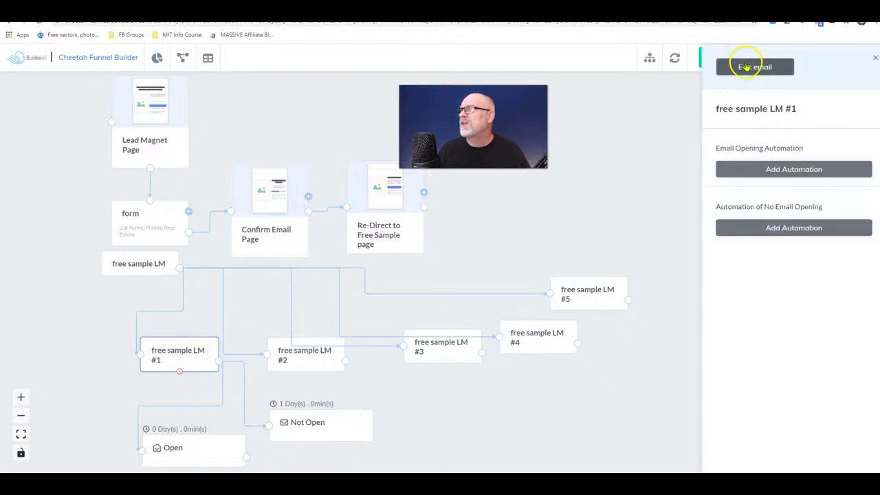
click(745, 67)
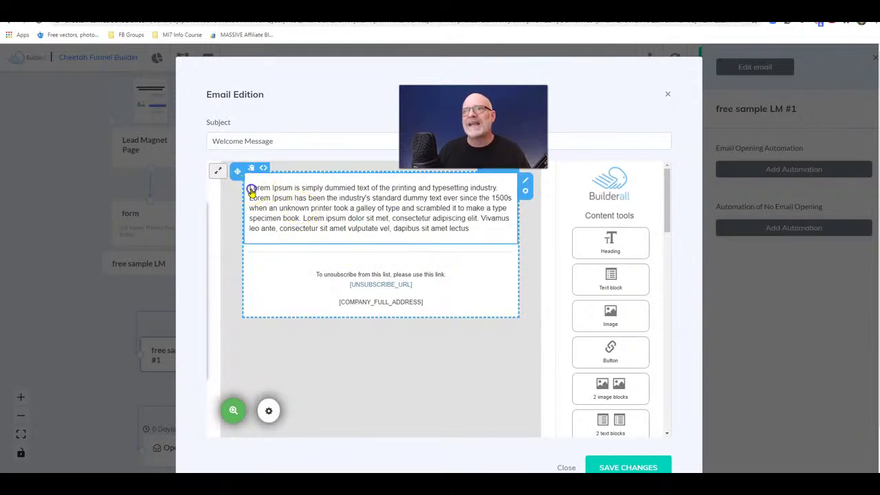
click(251, 187)
drag(252, 187, 500, 239)
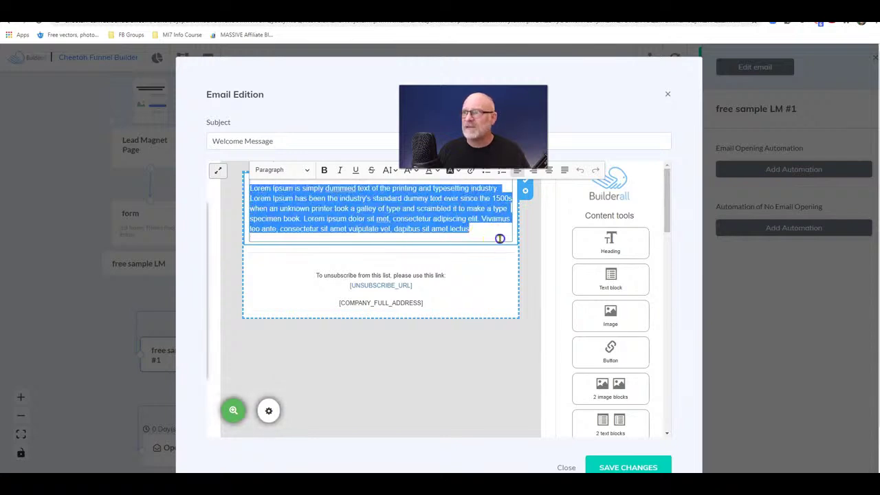
key(BackSpace)
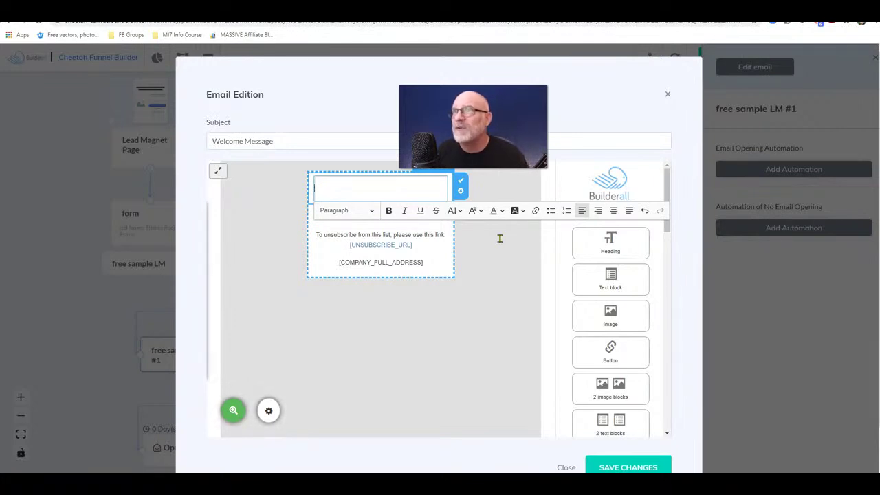
Write the free sample LM #1 email body, welcoming subscribers to Florida real estate licenseexams.com and its auditory learning community, and save the email.
text(guys know me I like to type with the m)
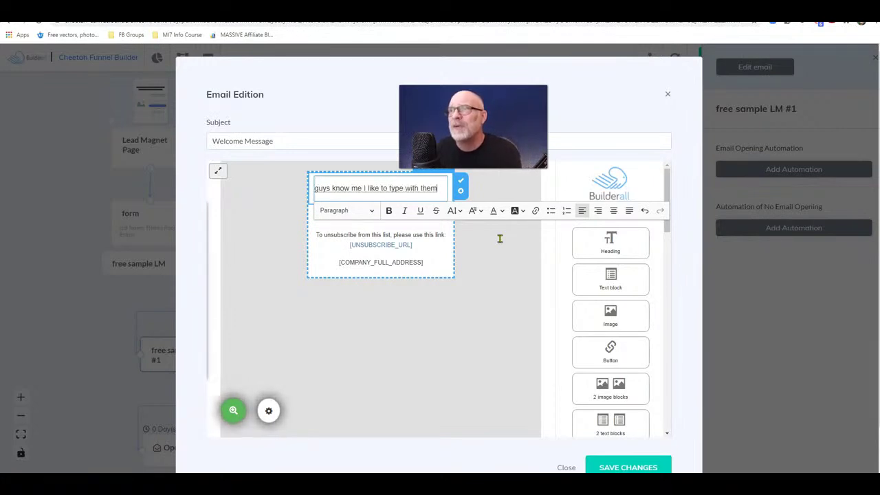
text(icrophone so I'll just say hey)
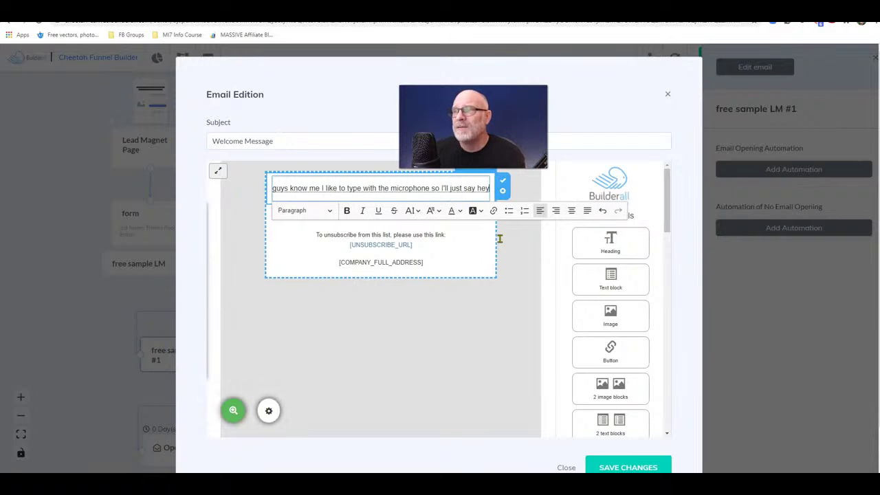
text( welcome to)
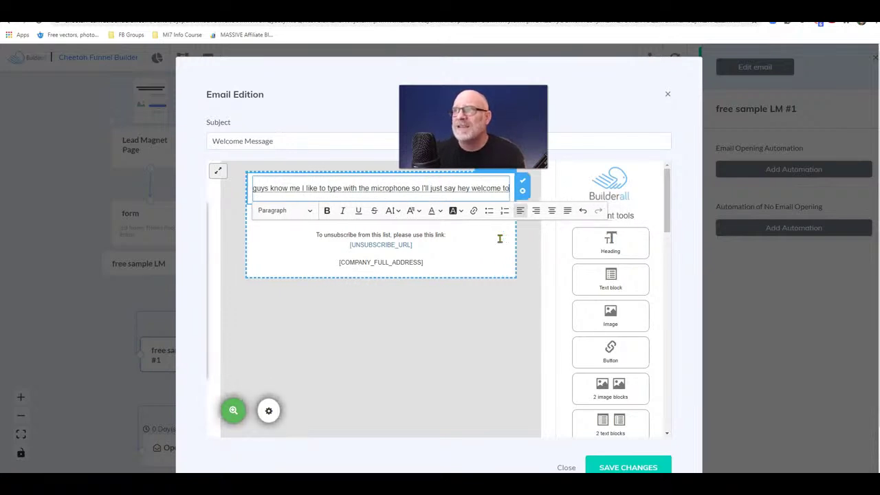
text( florida real estate license ifxams.com I)
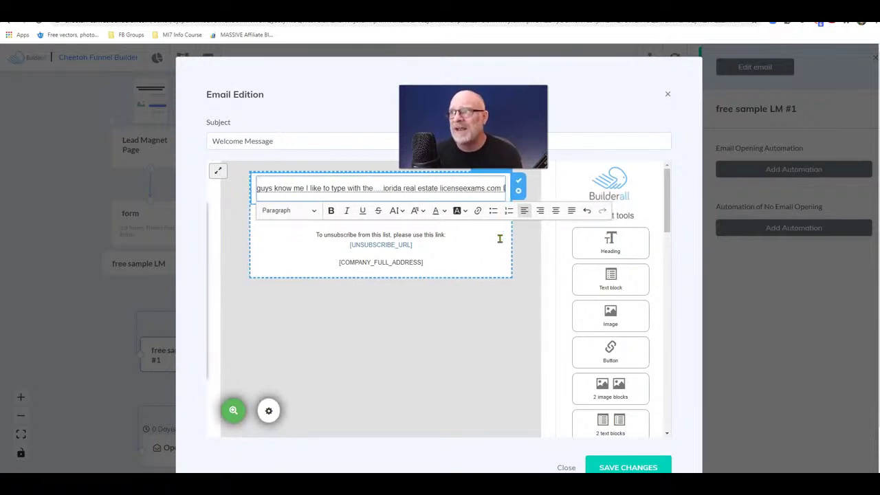
text('m cachan I'm so happy)
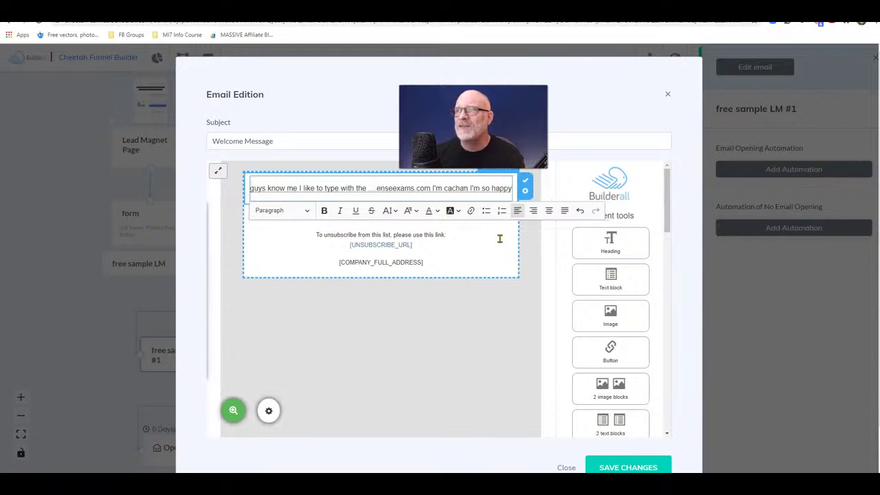
text( you've decided to do)
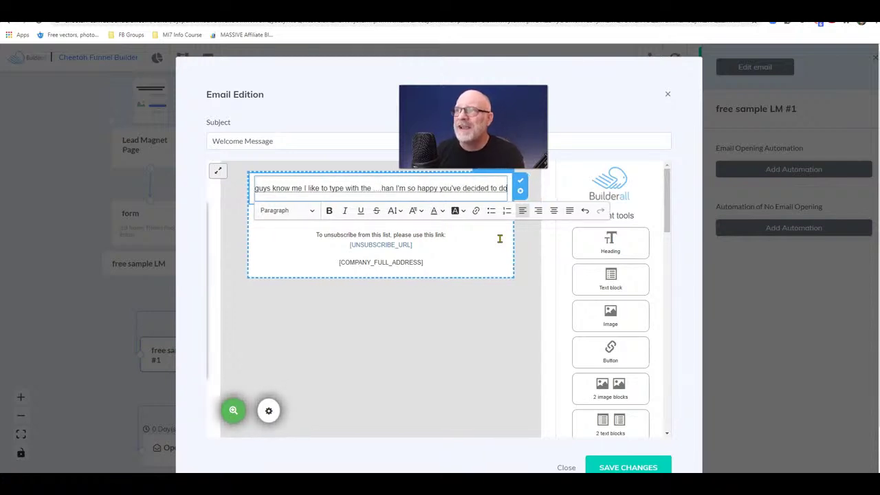
text(in us and join)
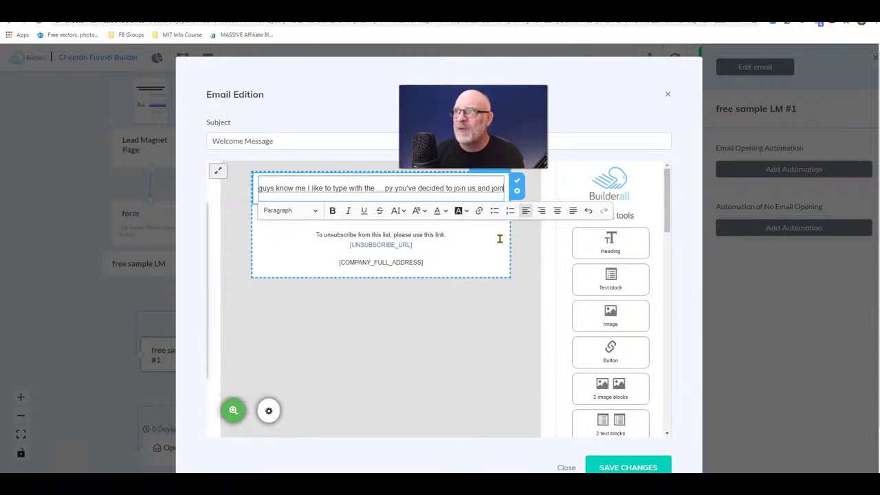
text( the community of people that are benefiting)
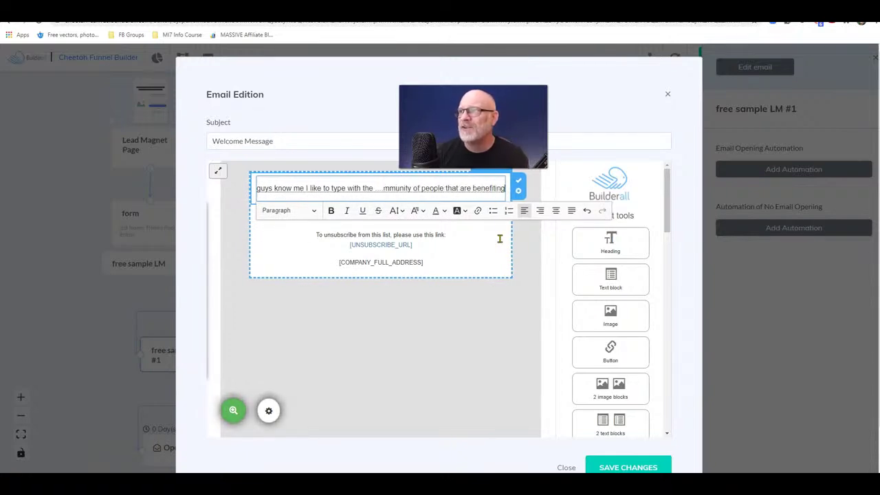
text( from the auditory learning)
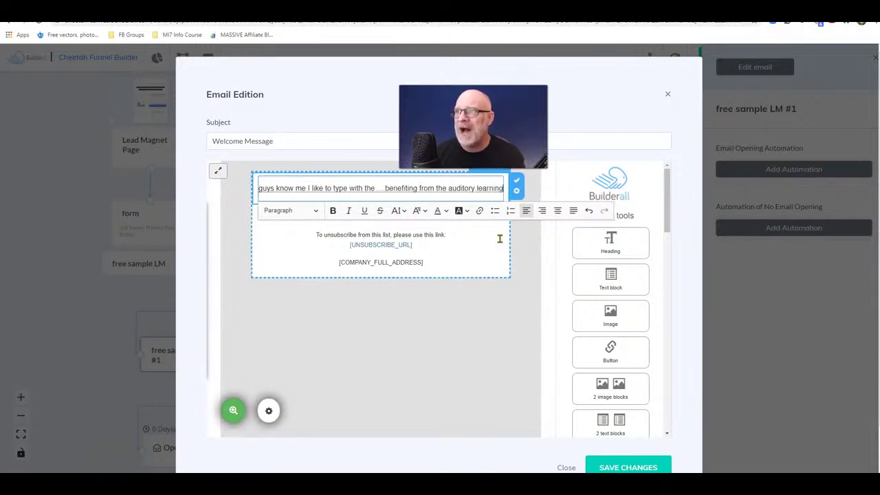
text( model)
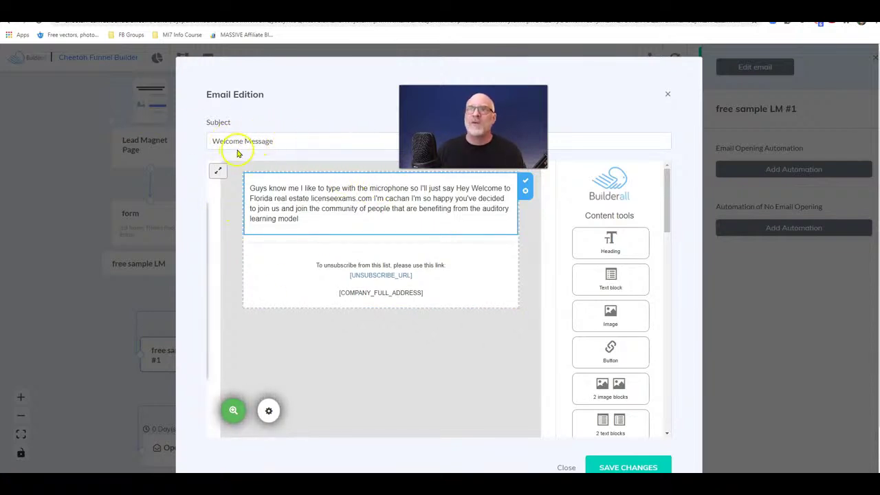
scroll(329, 200, down, 1)
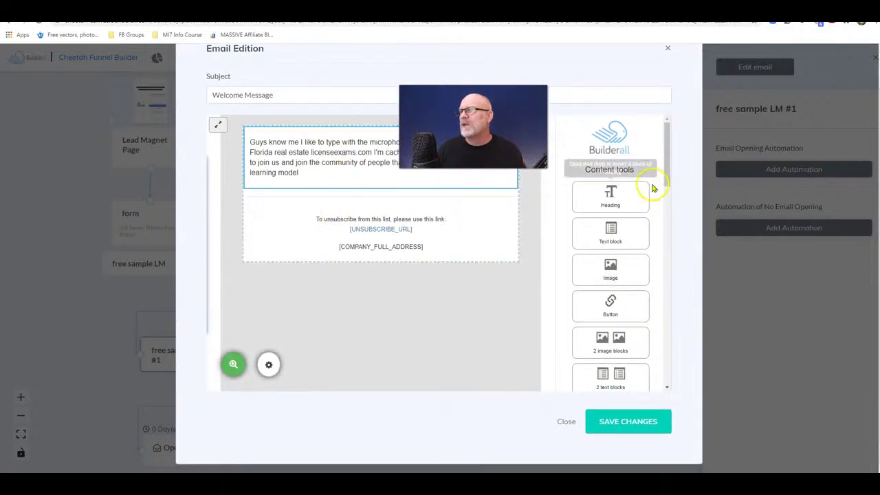
mouse_move(661, 184)
mouse_down()
mouse_move(660, 376)
mouse_move(667, 336)
mouse_move(657, 196)
mouse_up()
scroll(643, 470, up, 1)
click(642, 468)
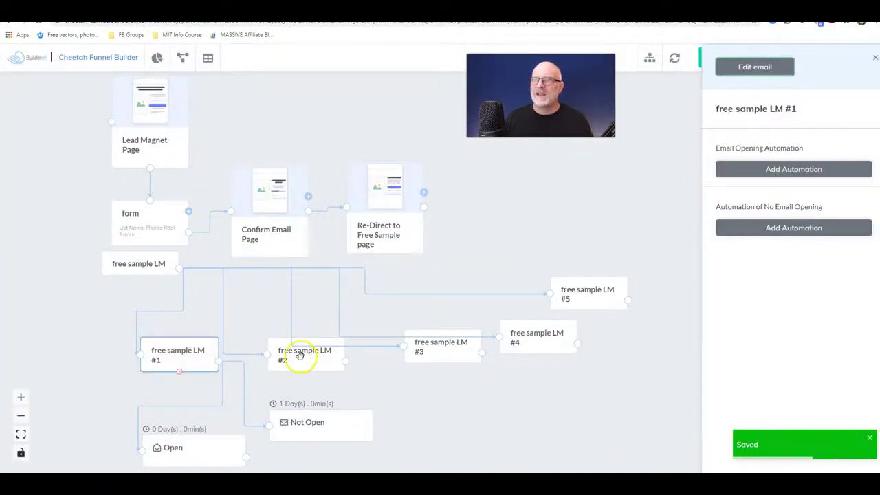
Open and save the free sample LM #2 email with its placeholder text, and shift its element slightly away from free sample LM #1.
click(874, 58)
click(298, 362)
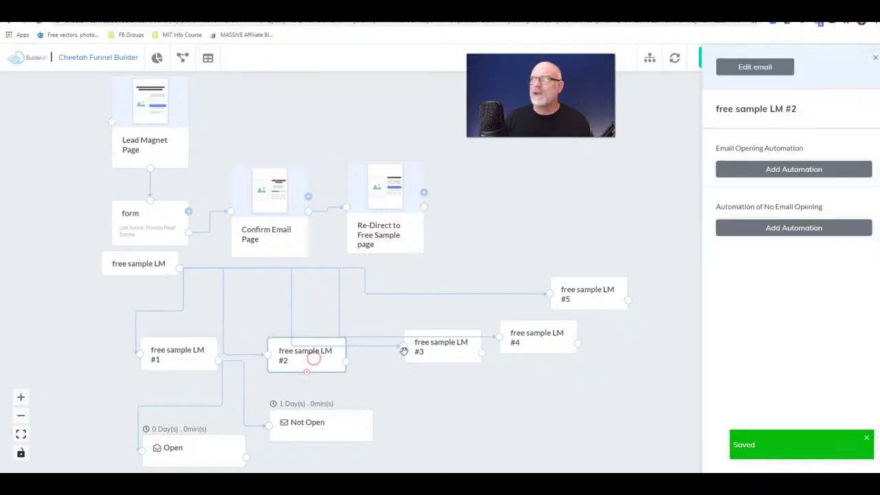
click(764, 65)
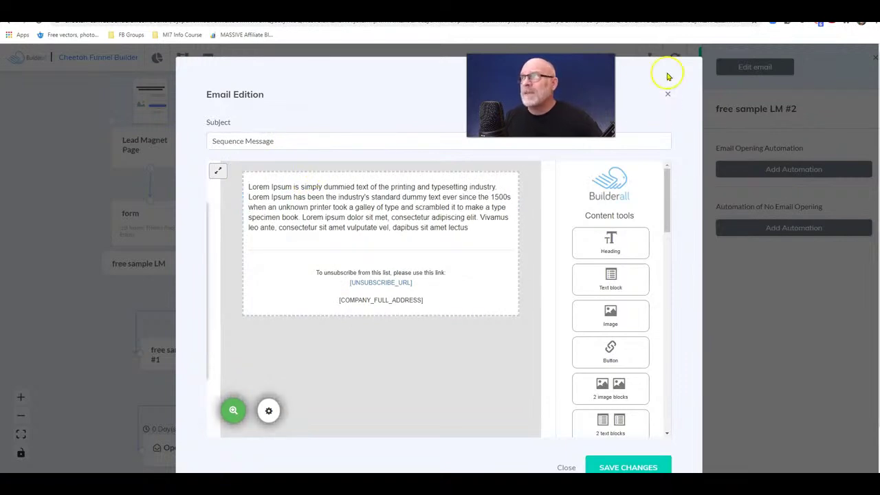
click(648, 466)
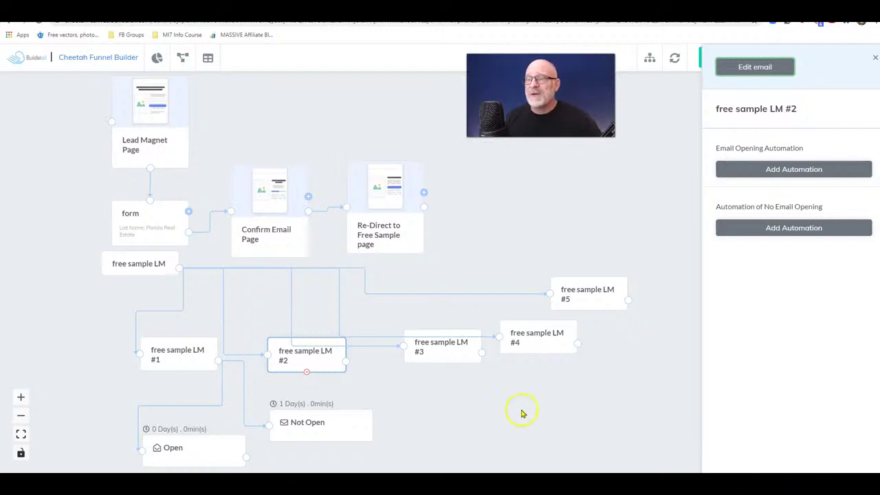
drag(328, 361, 365, 379)
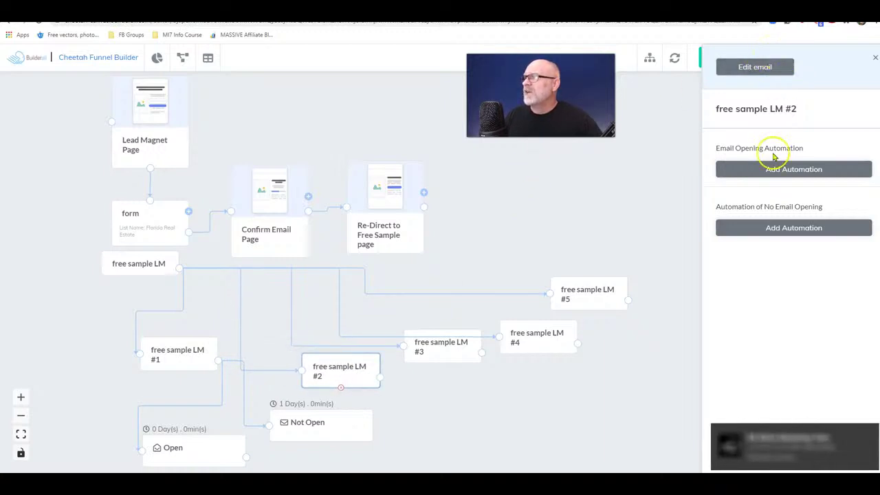
click(876, 59)
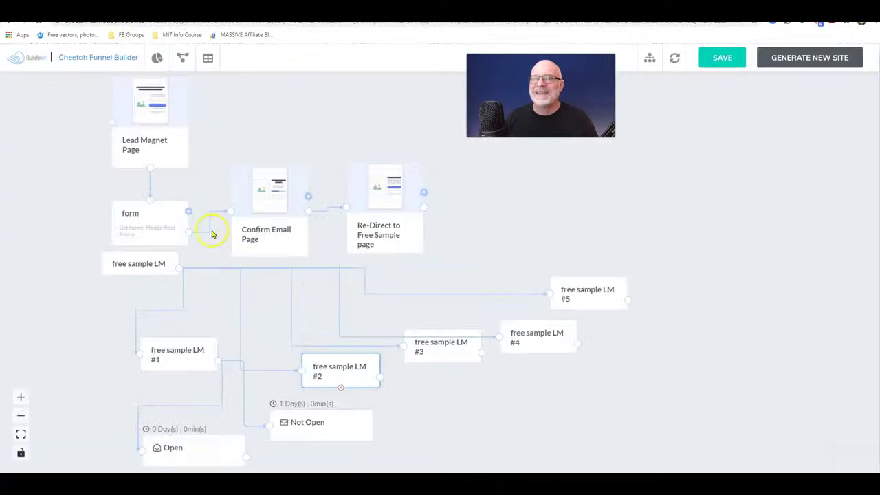
Open the Lead Magnet Page in the Cheetah editor and collapse the editing sidebar to show the full page.
click(177, 152)
click(178, 152)
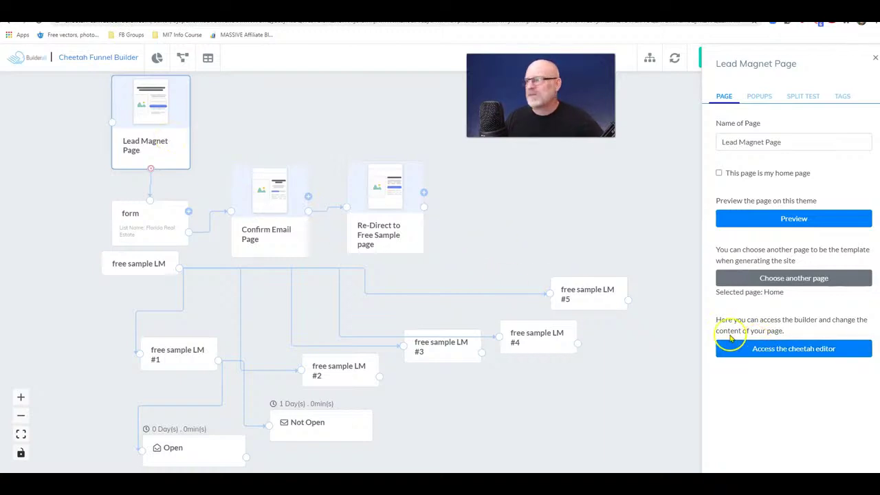
click(769, 350)
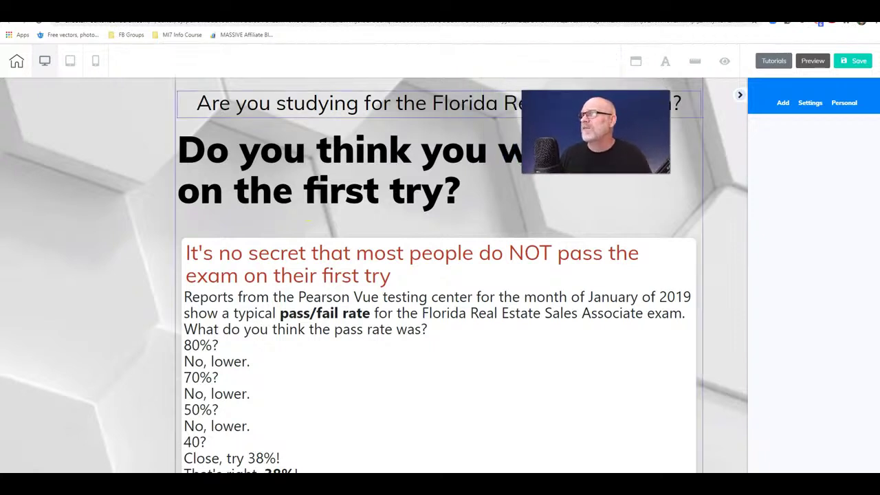
click(740, 94)
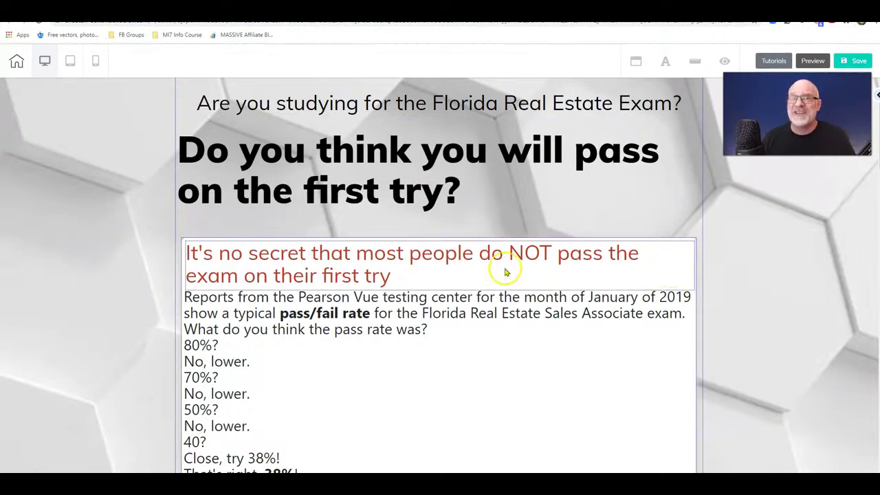
Review the Lead Magnet Page copy from the opening headline through the pass-rate, personal story and solution sections.
scroll(678, 254, down, 3)
scroll(677, 251, down, 20)
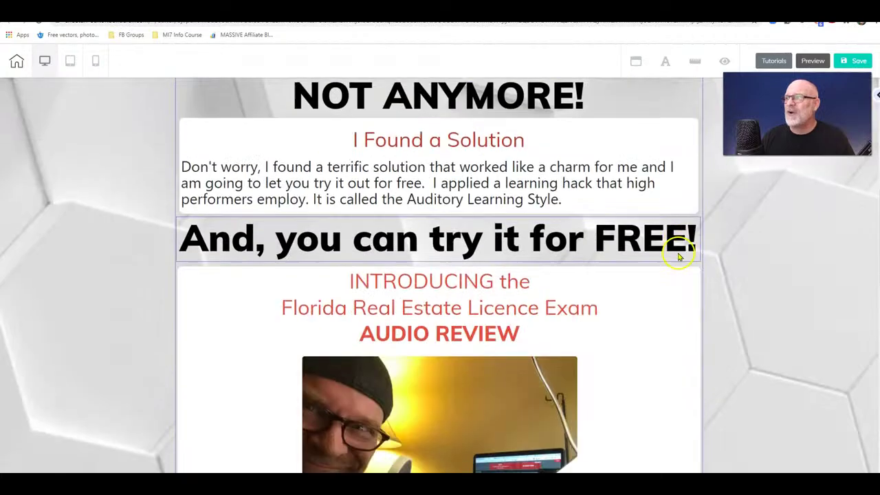
scroll(664, 274, up, 5)
scroll(663, 278, up, 12)
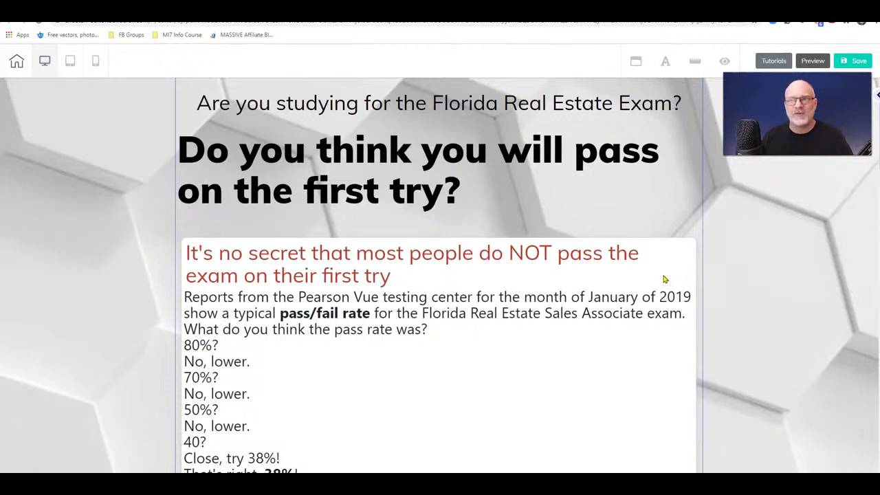
scroll(664, 278, down, 1)
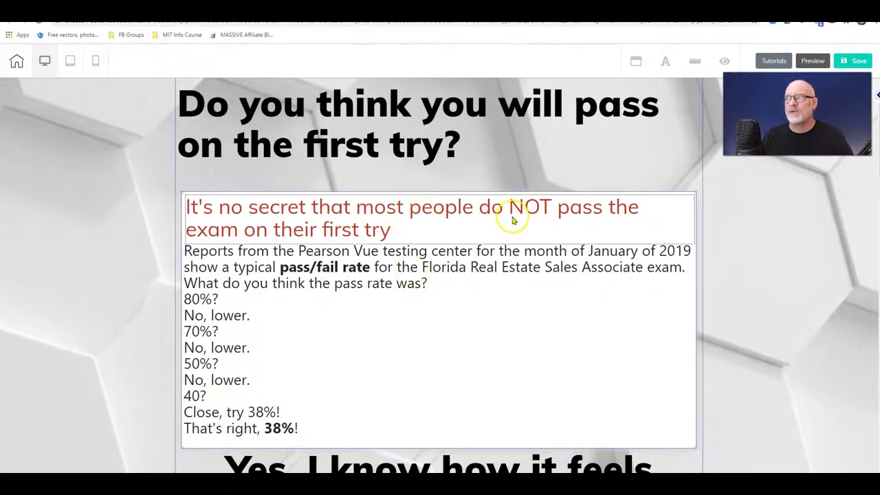
scroll(385, 240, down, 1)
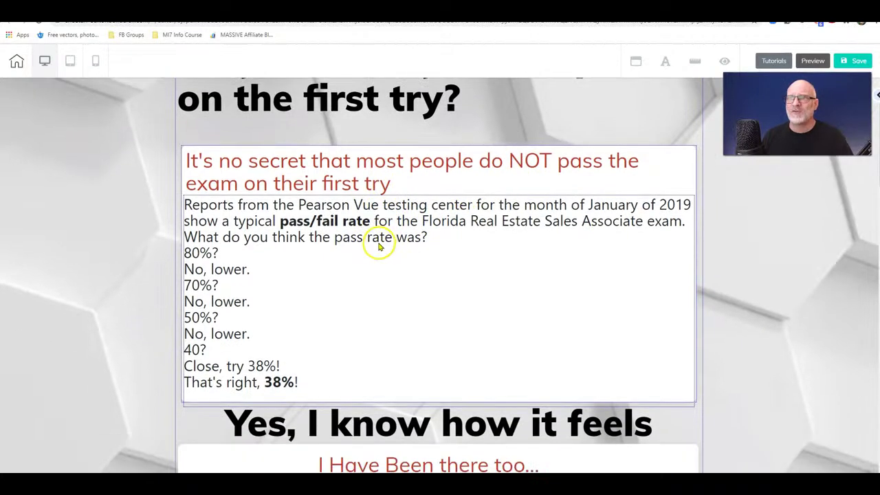
scroll(376, 246, down, 1)
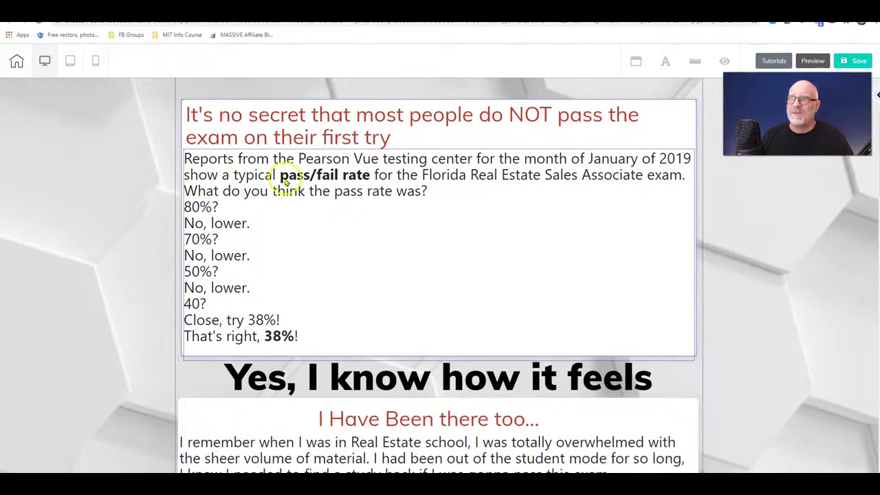
scroll(369, 290, down, 3)
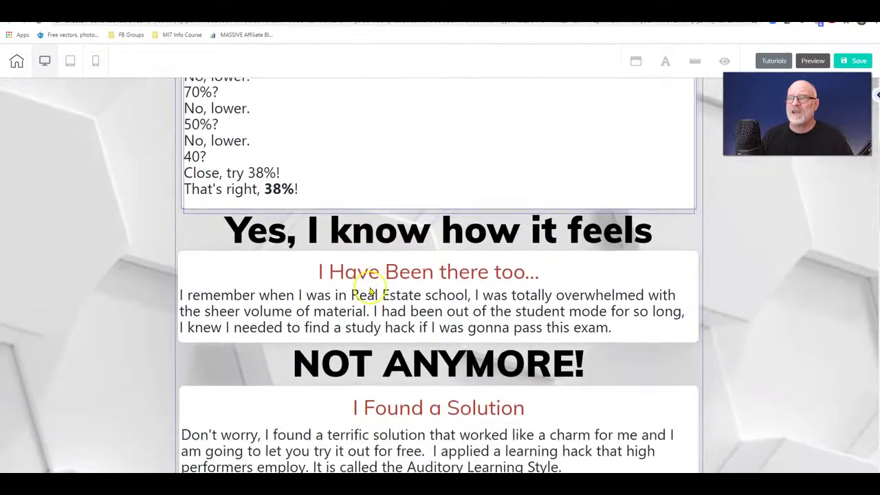
scroll(369, 290, down, 1)
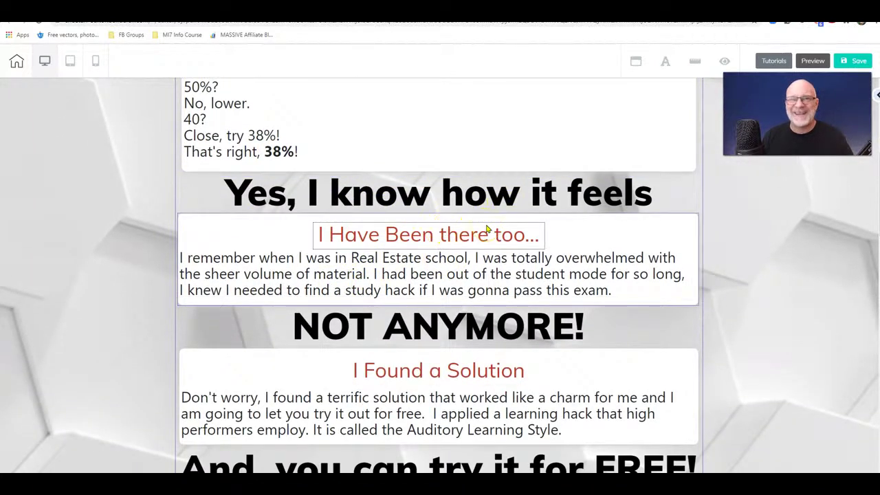
scroll(481, 247, down, 2)
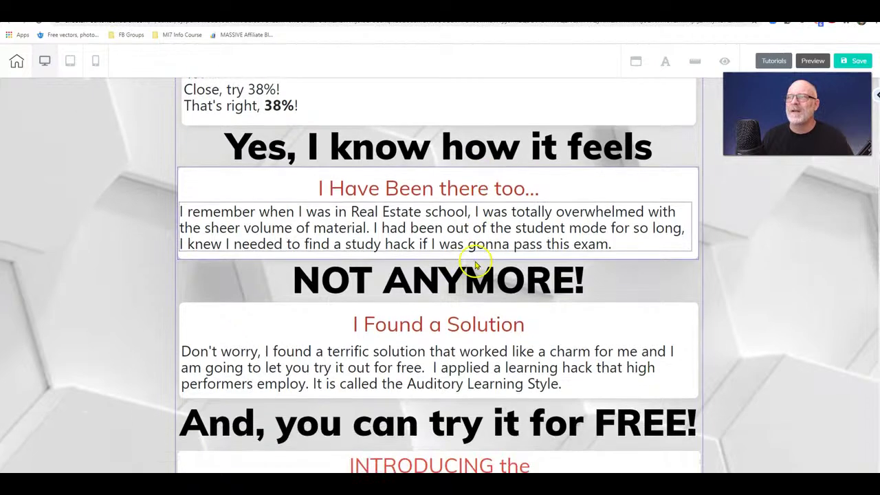
scroll(453, 249, down, 3)
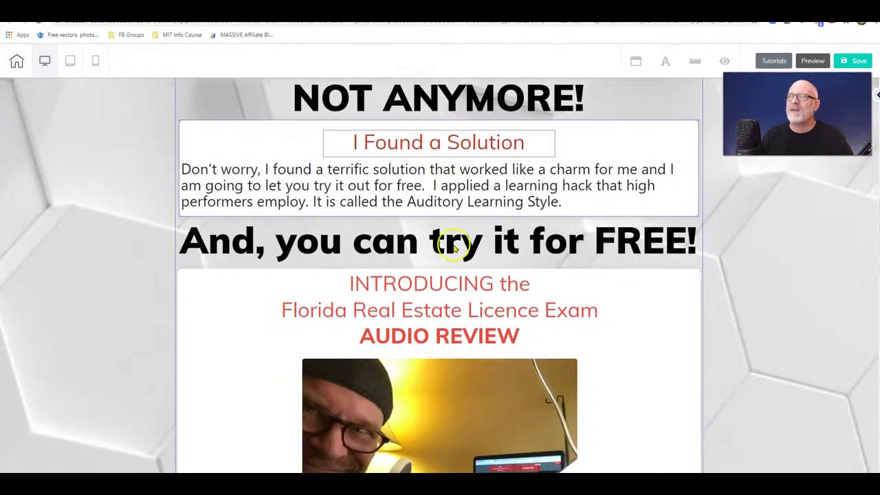
scroll(612, 198, down, 4)
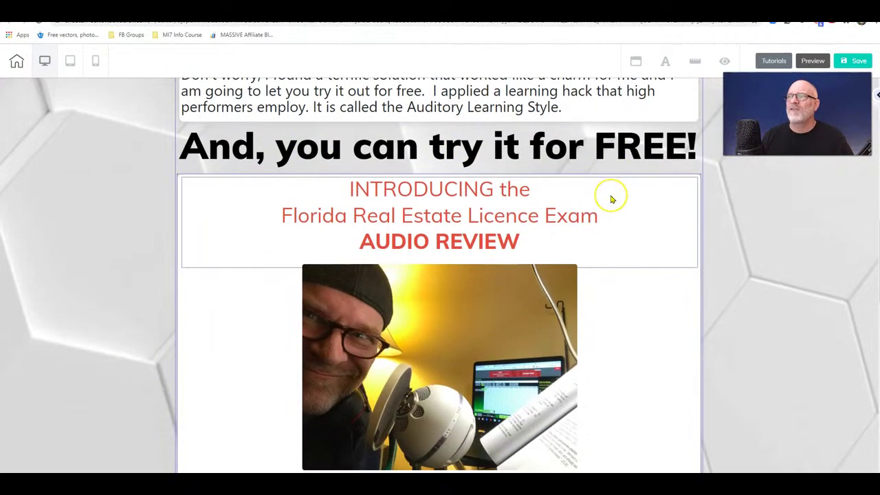
Review the page's Audio Review introduction, the free sample offer and the opt-in form with its email and first name fields.
scroll(611, 199, up, 1)
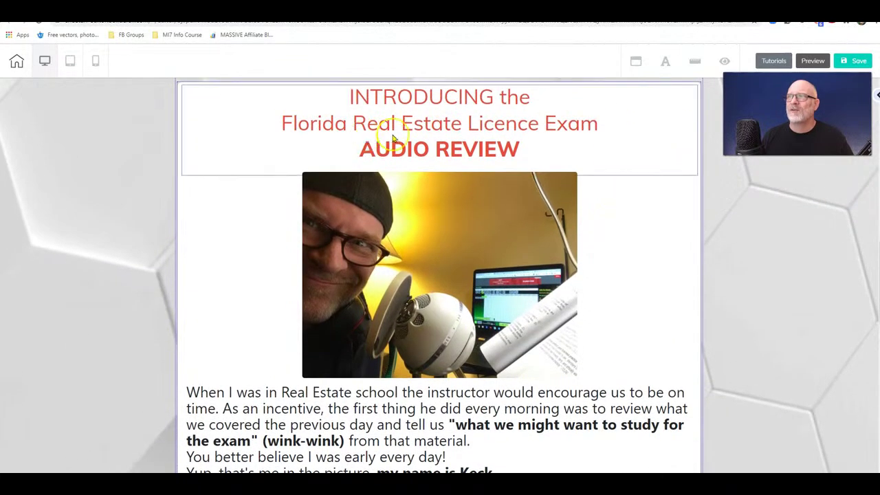
scroll(587, 246, down, 1)
scroll(586, 246, down, 2)
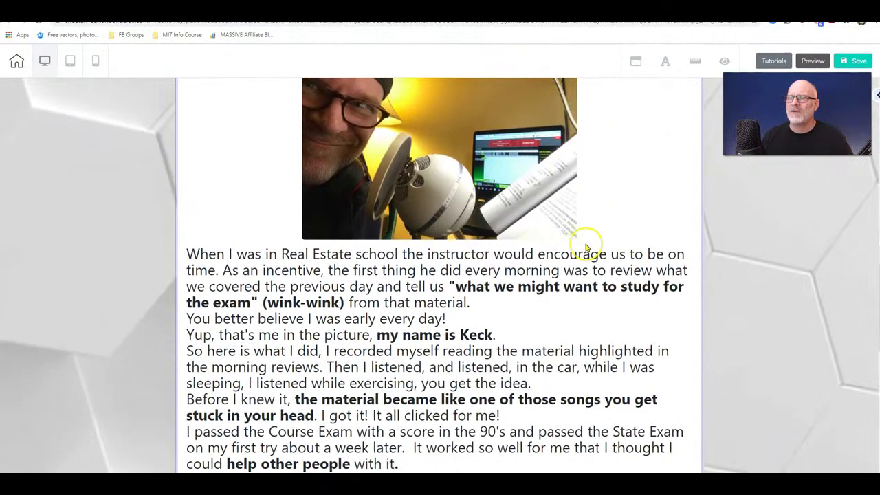
scroll(586, 248, down, 3)
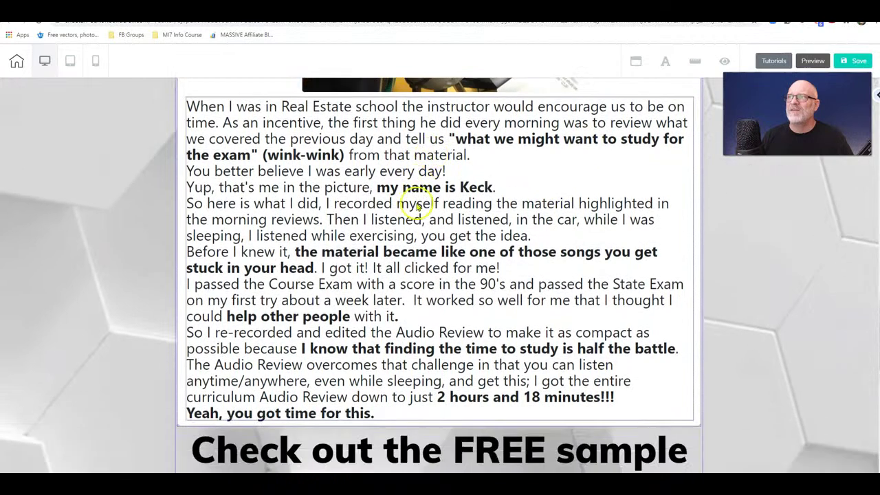
scroll(409, 200, down, 1)
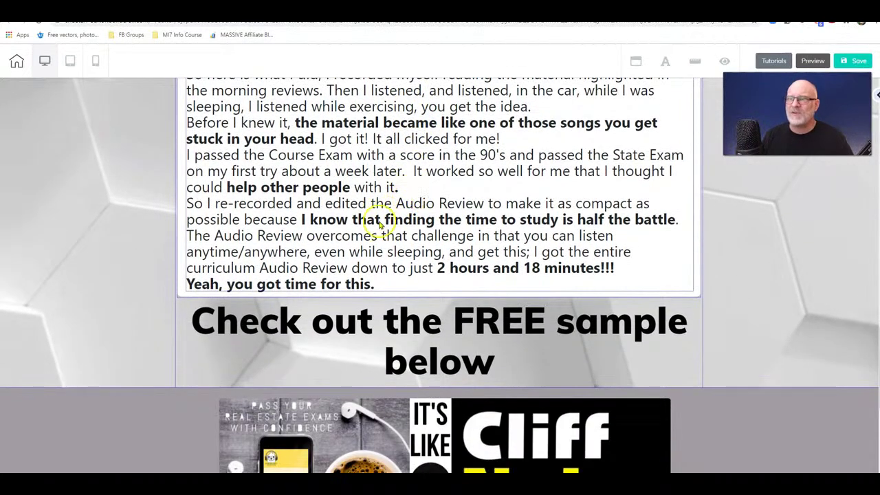
scroll(349, 233, down, 1)
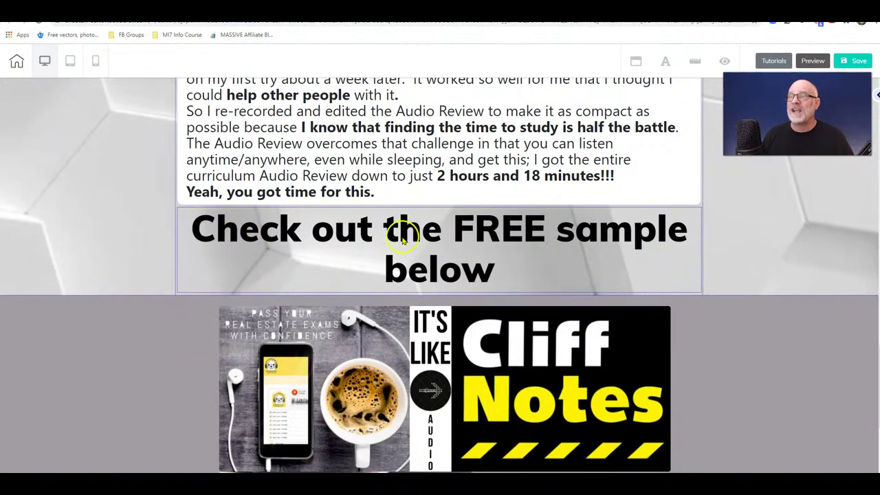
scroll(465, 232, down, 2)
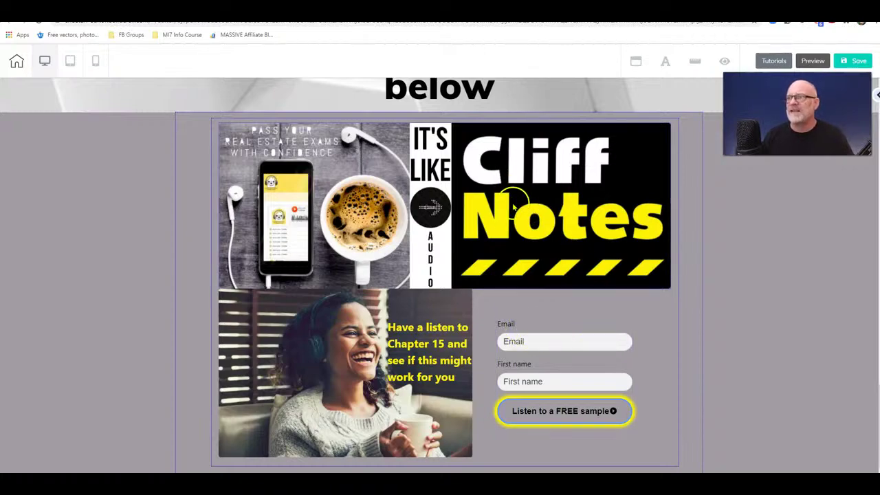
scroll(481, 206, up, 15)
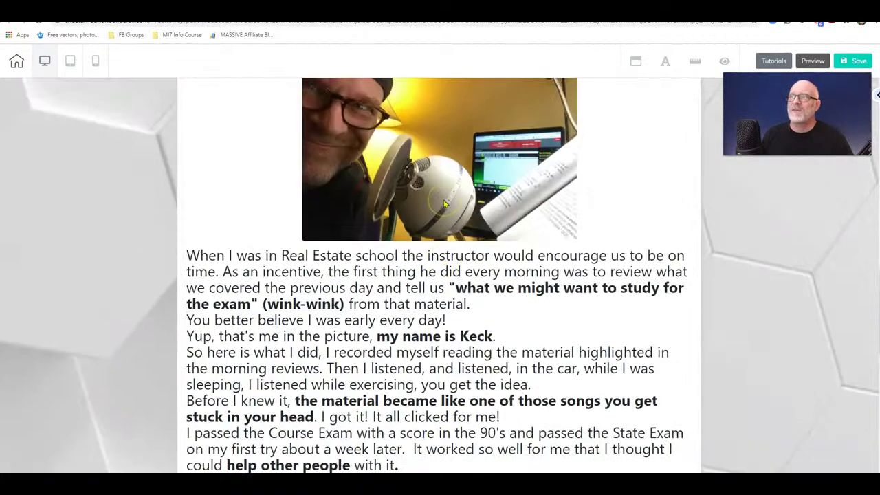
scroll(444, 204, up, 8)
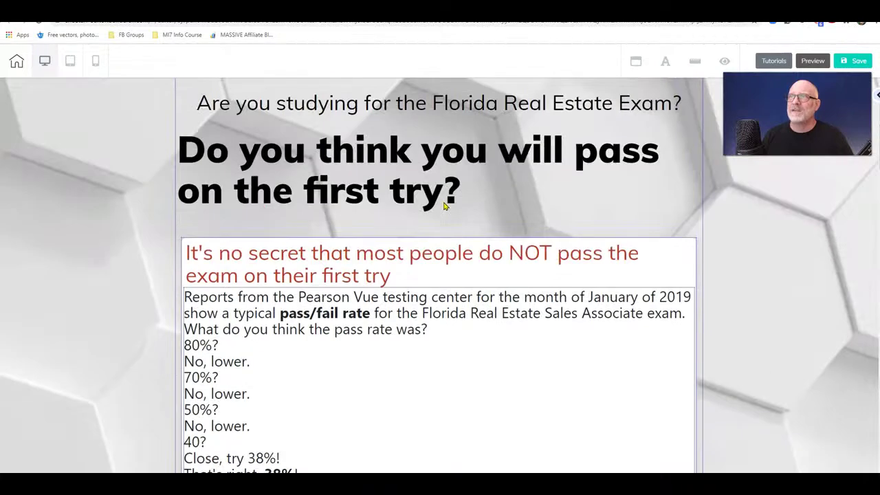
scroll(444, 204, down, 20)
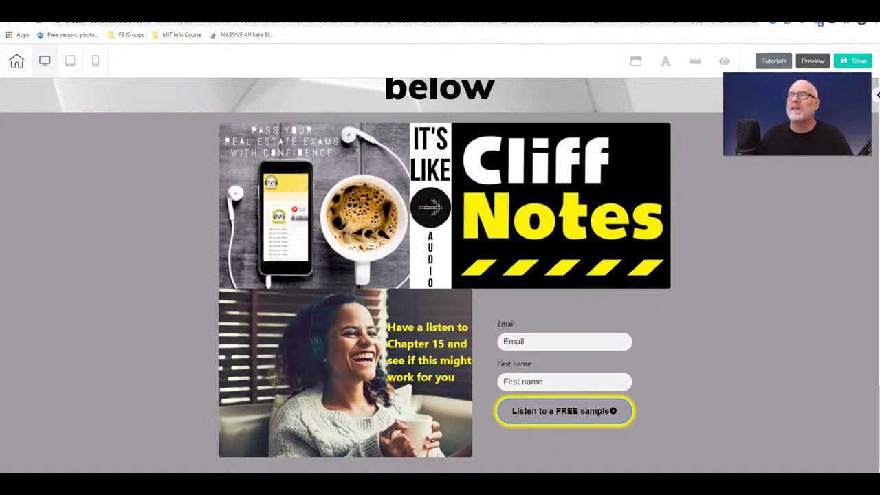
Leave the Lead Magnet Page editor without saving and open the Confirm Email Page in the Cheetah editor.
click(440, 22)
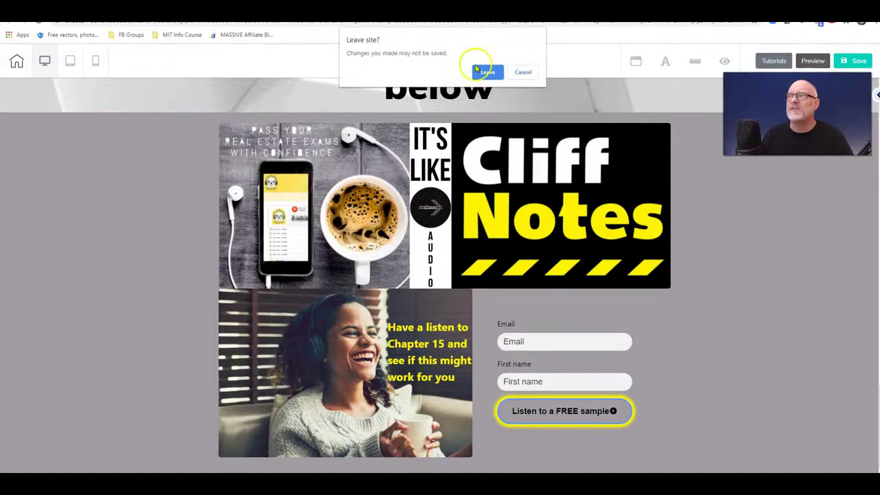
click(483, 71)
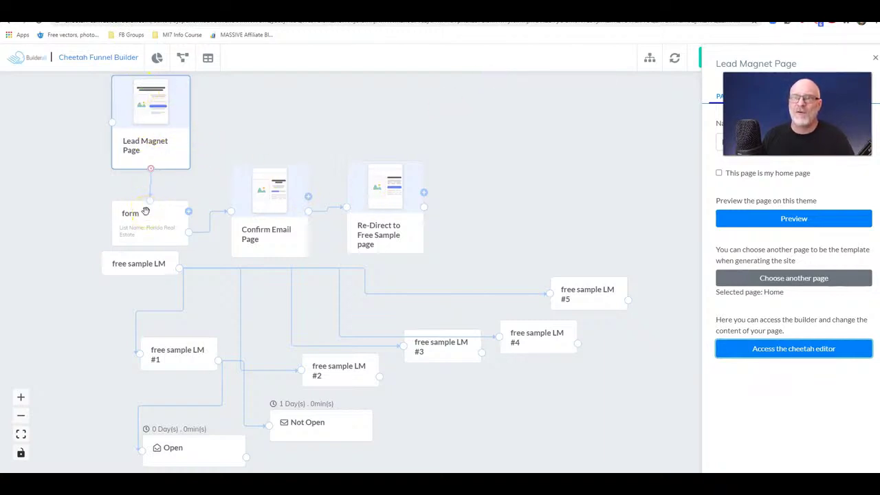
click(260, 223)
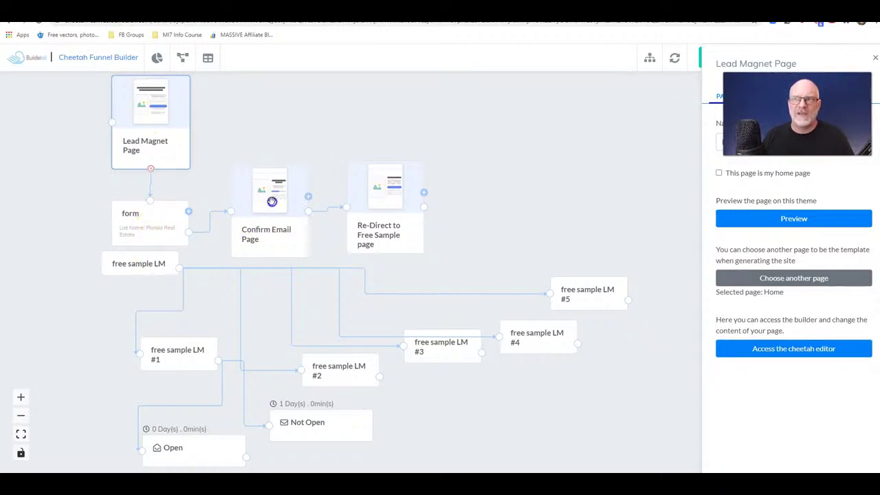
click(272, 200)
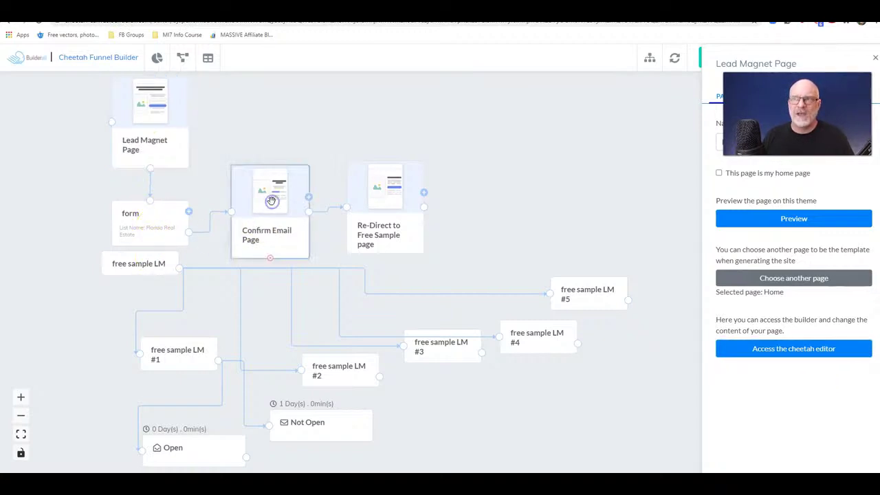
click(873, 59)
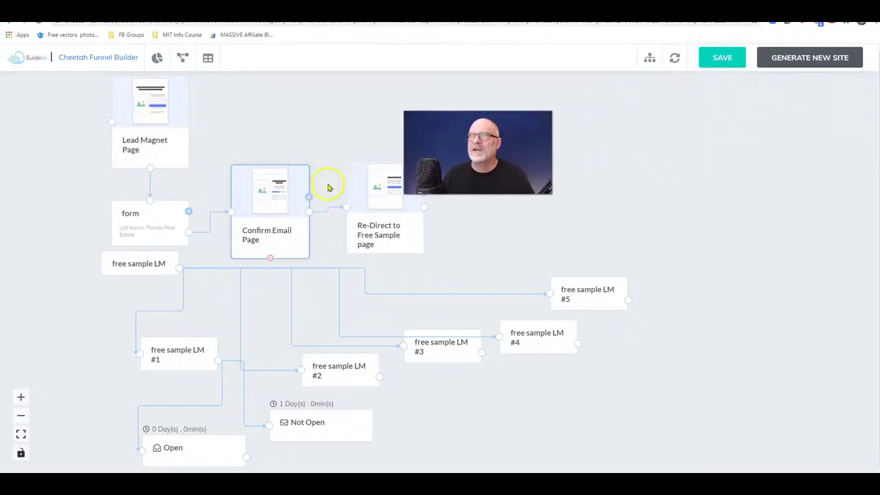
click(278, 191)
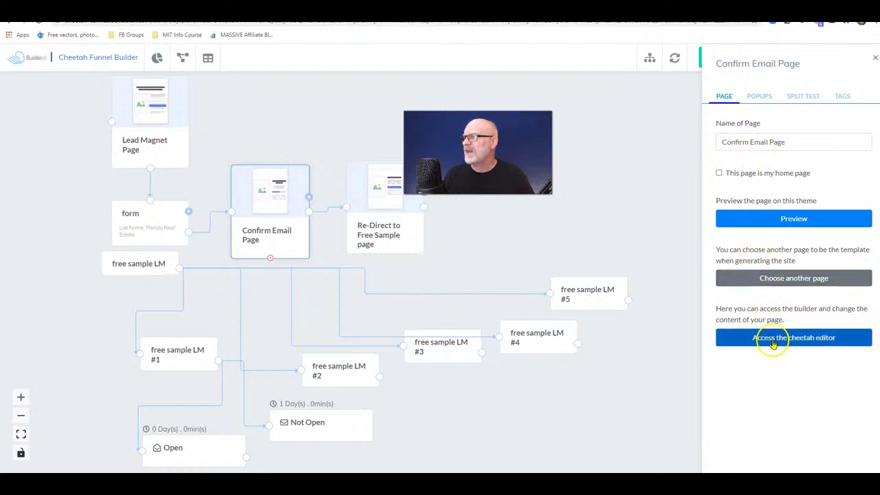
click(773, 342)
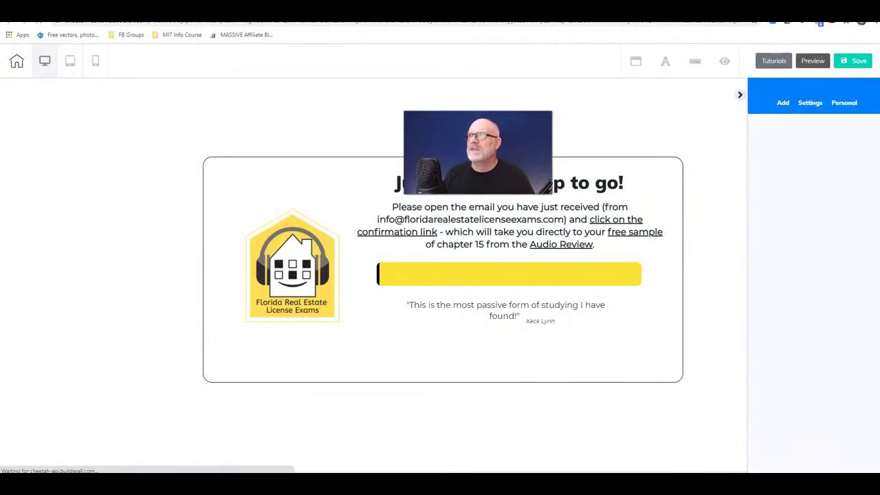